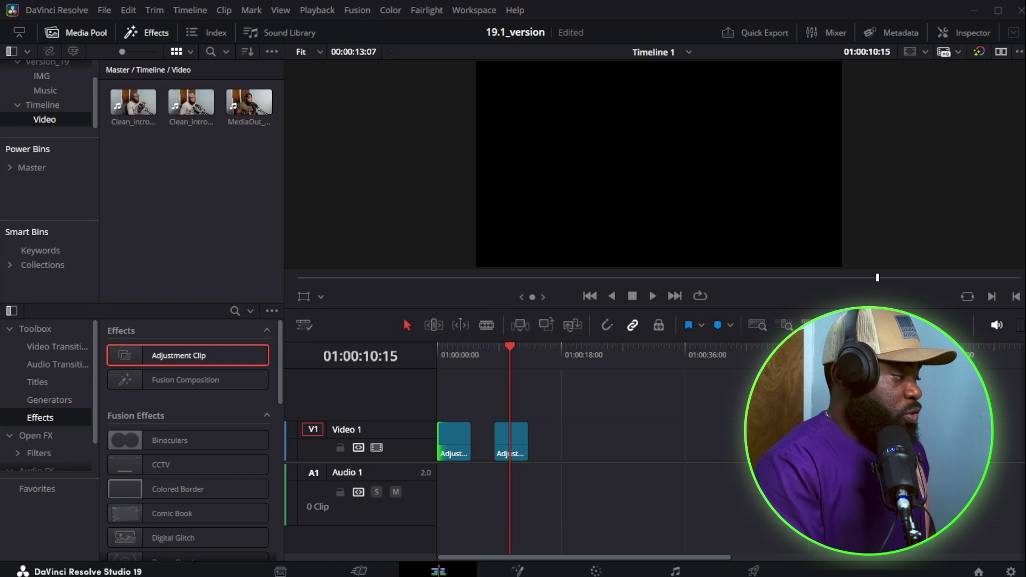
View the Music bin's audio clips, then the Version_19 bin's IMG and Music folders on the Media page
click(45, 90)
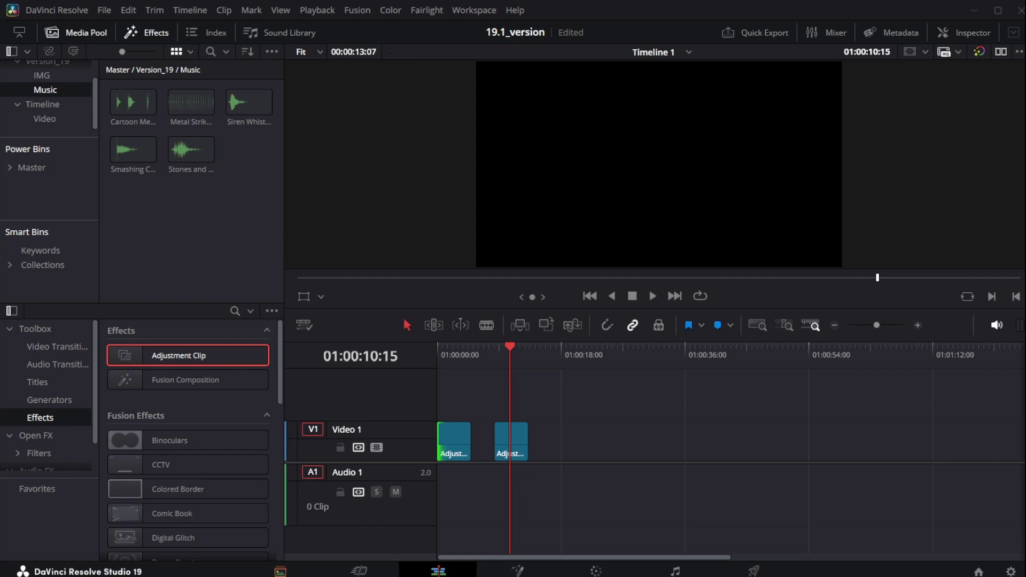
click(280, 571)
click(102, 339)
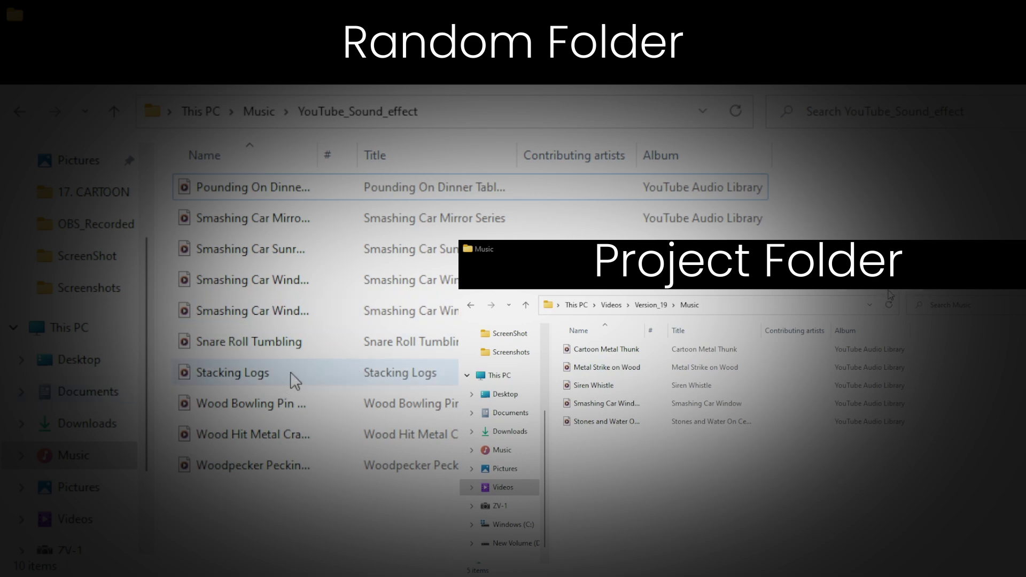
Move Stacking Logs from the YouTube_Sound_effect folder into the Version_19\Music folder
drag(290, 371, 652, 483)
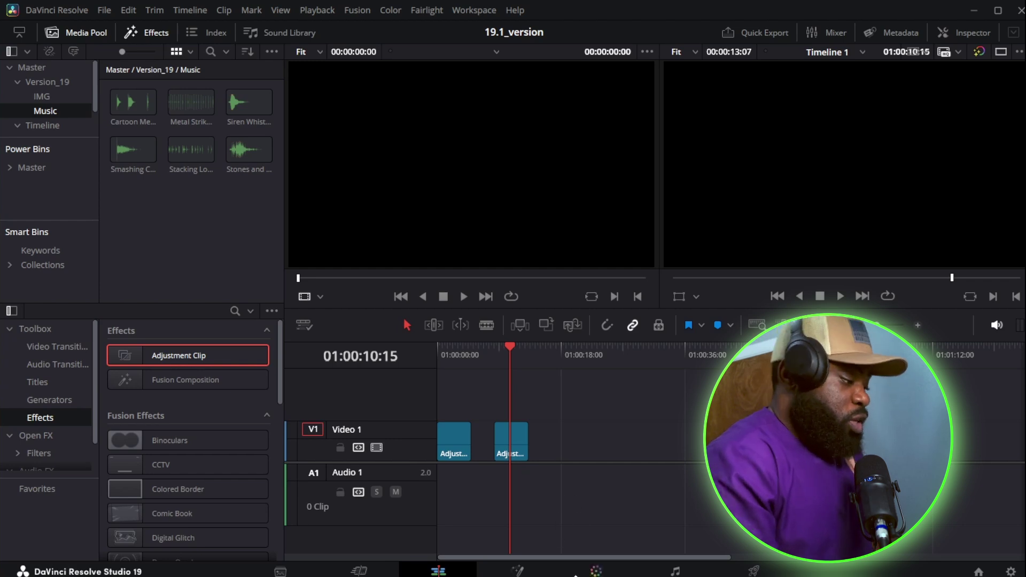
Open the clip in Fusion, hide the Inspector, and line up MediaIn1 with MediaOut1
click(517, 571)
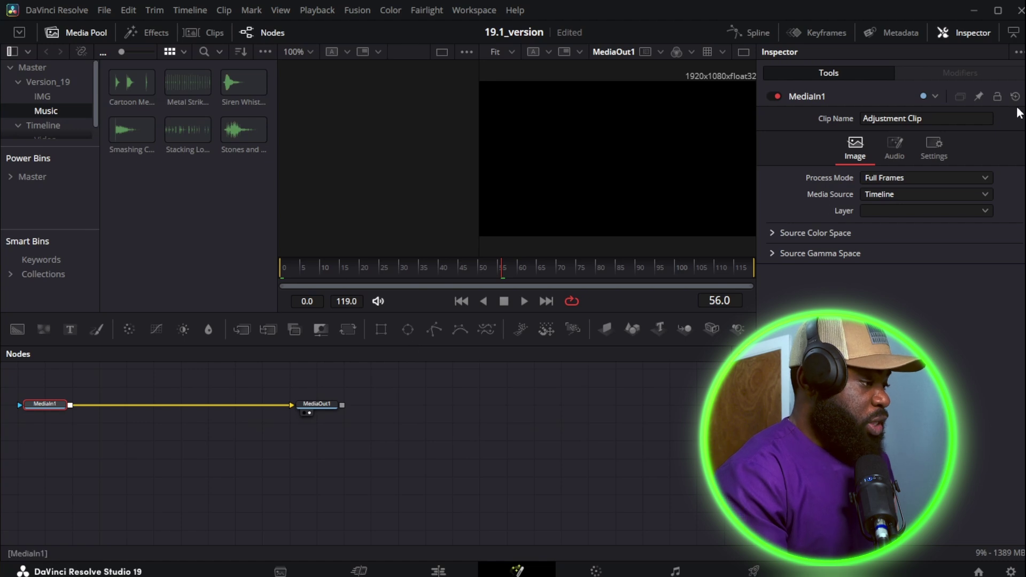
click(968, 32)
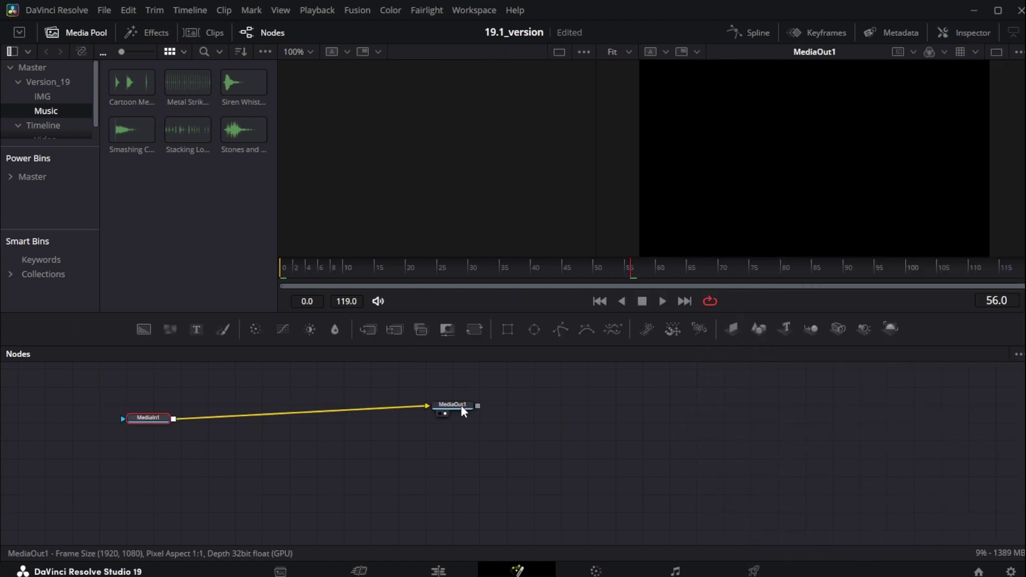
drag(454, 405, 613, 437)
drag(145, 418, 151, 439)
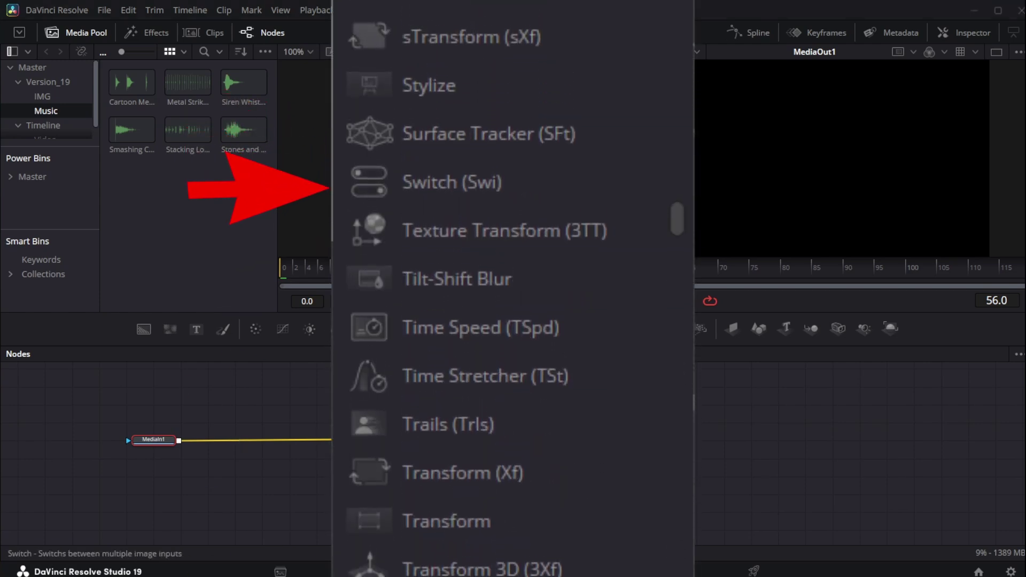
Add a Switch node above the flow and connect it through Merge1 into the main line
click(621, 335)
drag(210, 437, 248, 437)
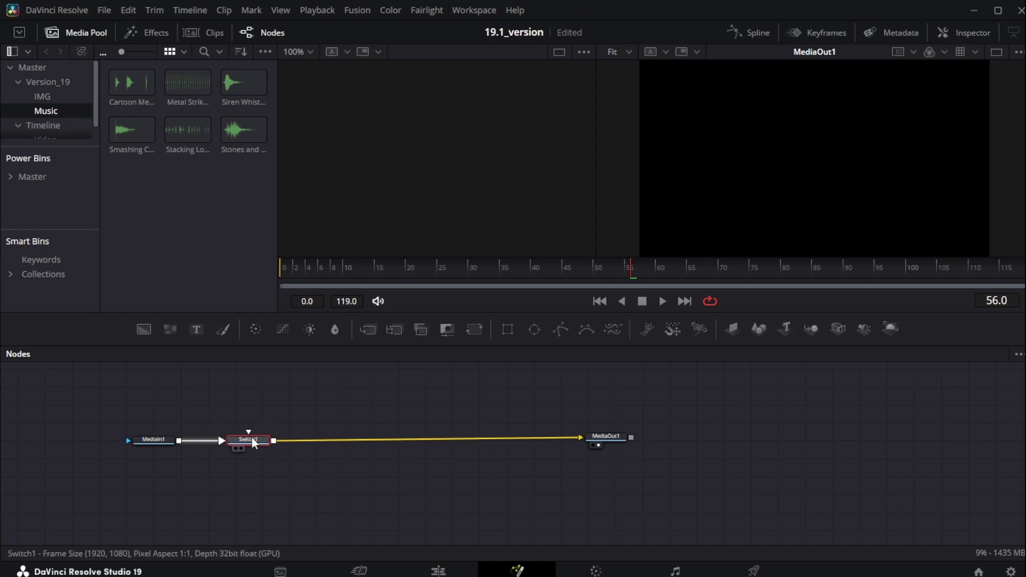
drag(252, 443, 175, 440)
click(304, 399)
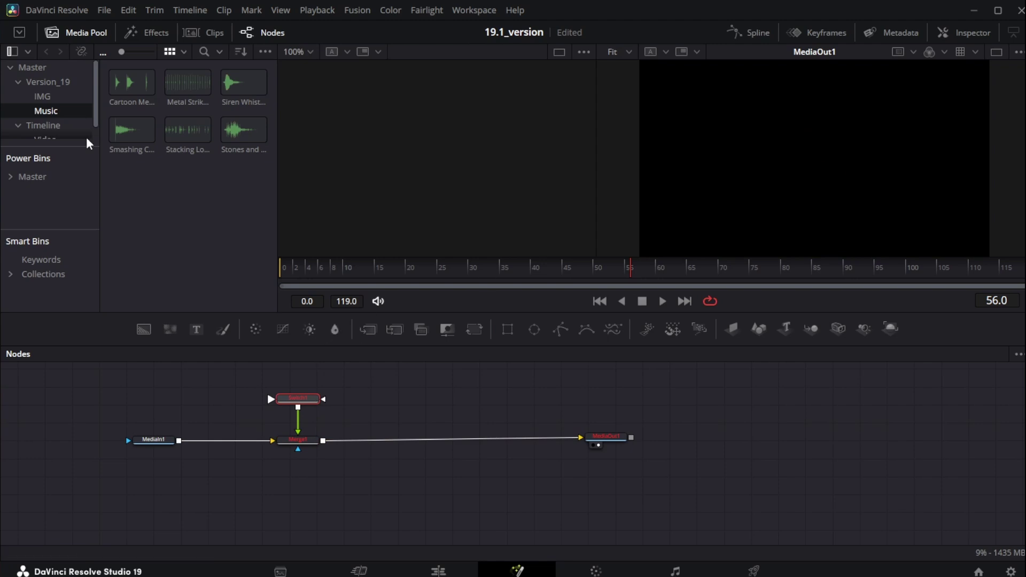
Show the IMG bin's PNG screenshots in the Fusion page Media Pool
click(58, 96)
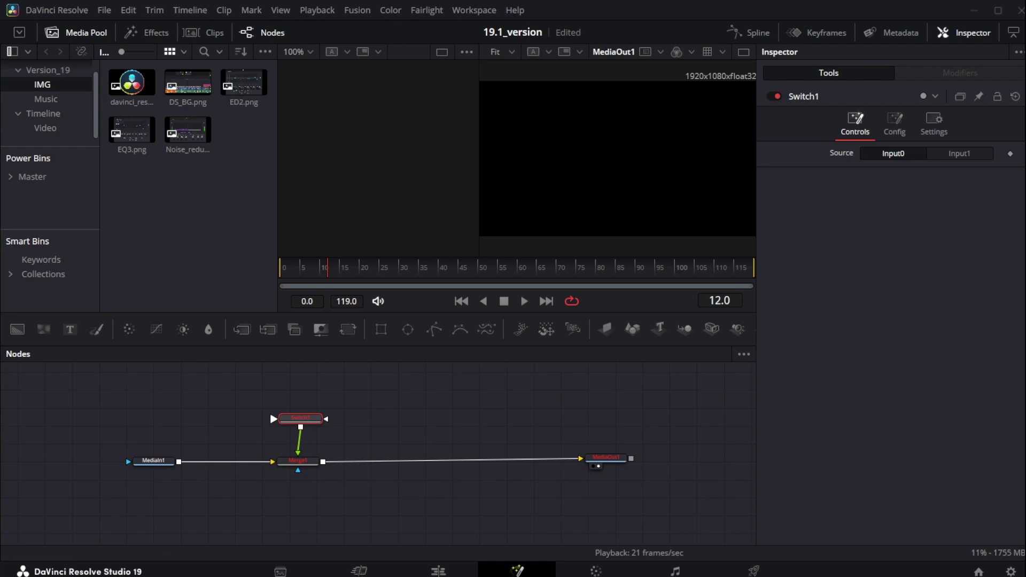
Add DS_BG.png and ED2.png as MediaIn2 and MediaIn3 wired into Switch1, then select Switch1
click(188, 83)
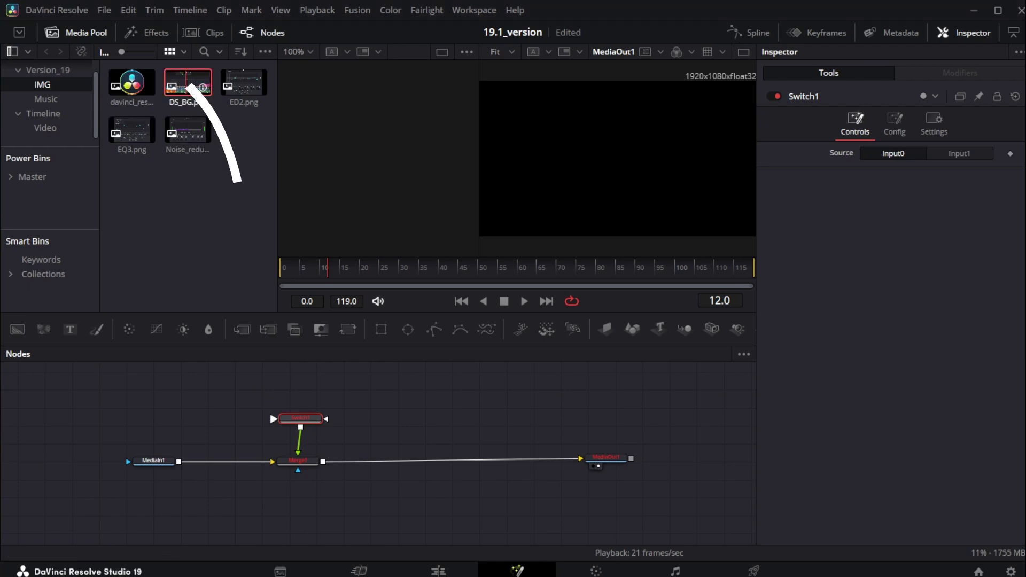
mouse_move(188, 86)
mouse_down()
mouse_move(185, 421)
mouse_move(273, 419)
mouse_up()
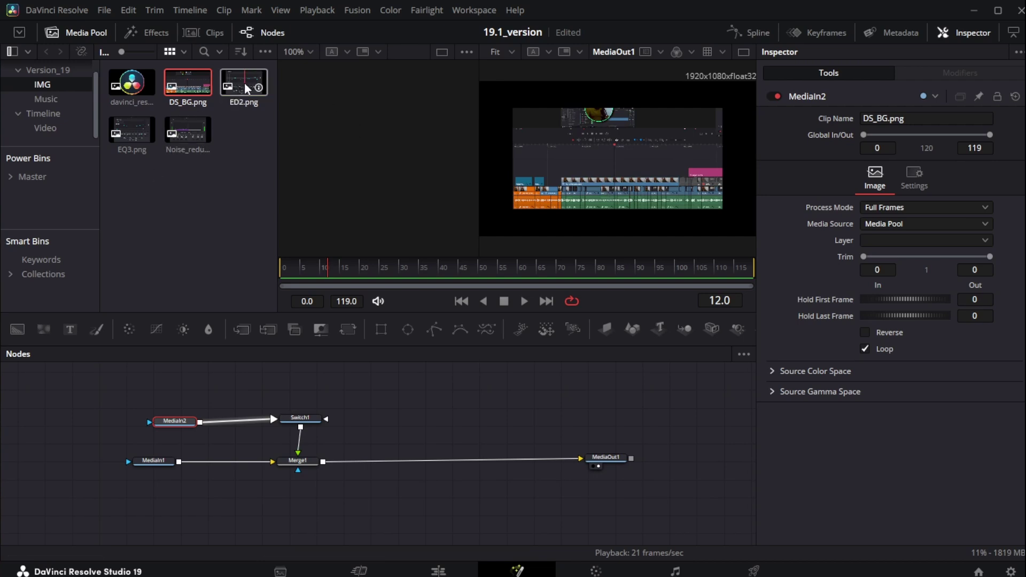
drag(247, 87, 317, 426)
drag(438, 415, 404, 420)
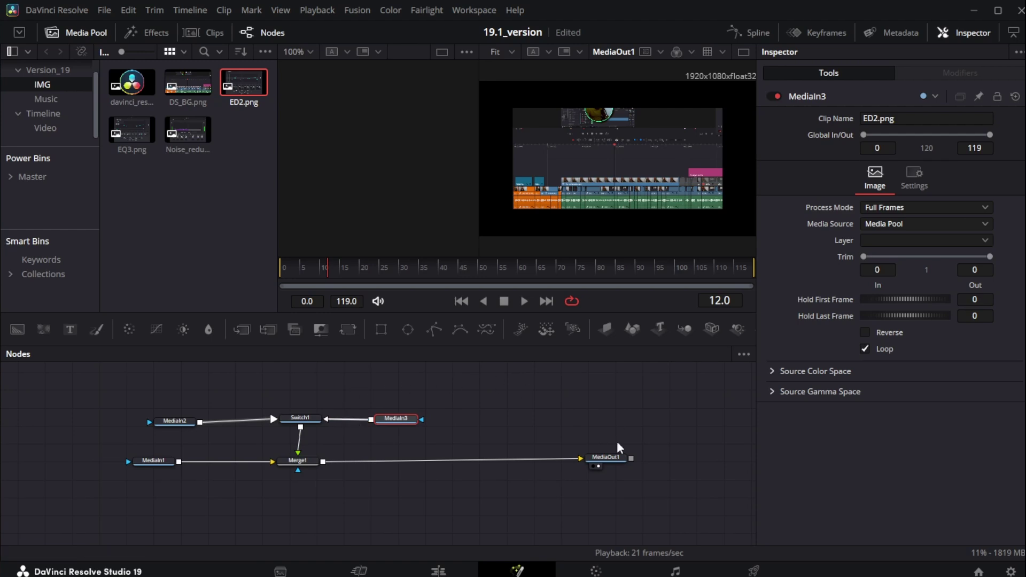
click(311, 422)
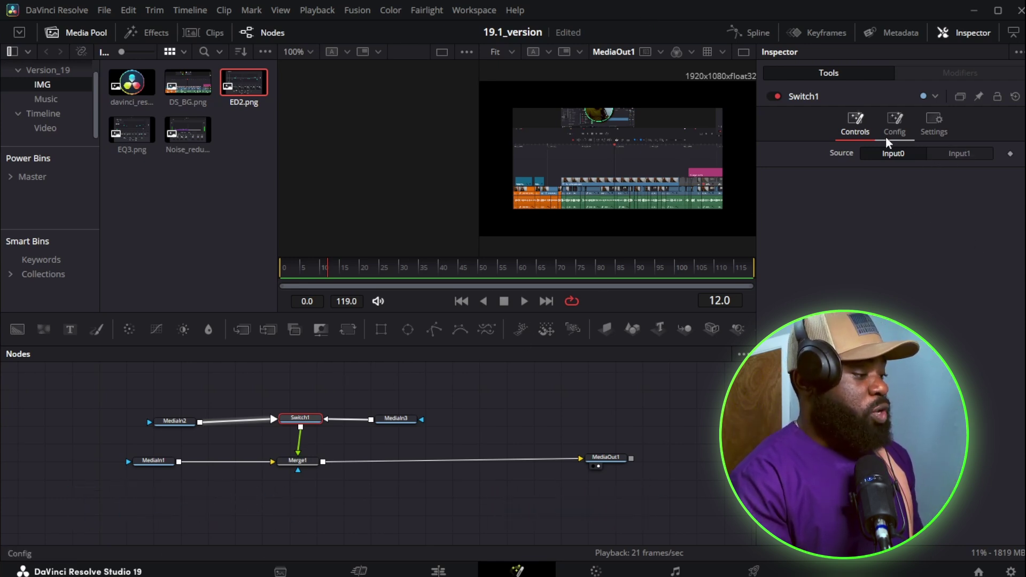
Set Switch1's Source to Input1 so the viewer shows the ED2.png equalizer screenshot
click(962, 146)
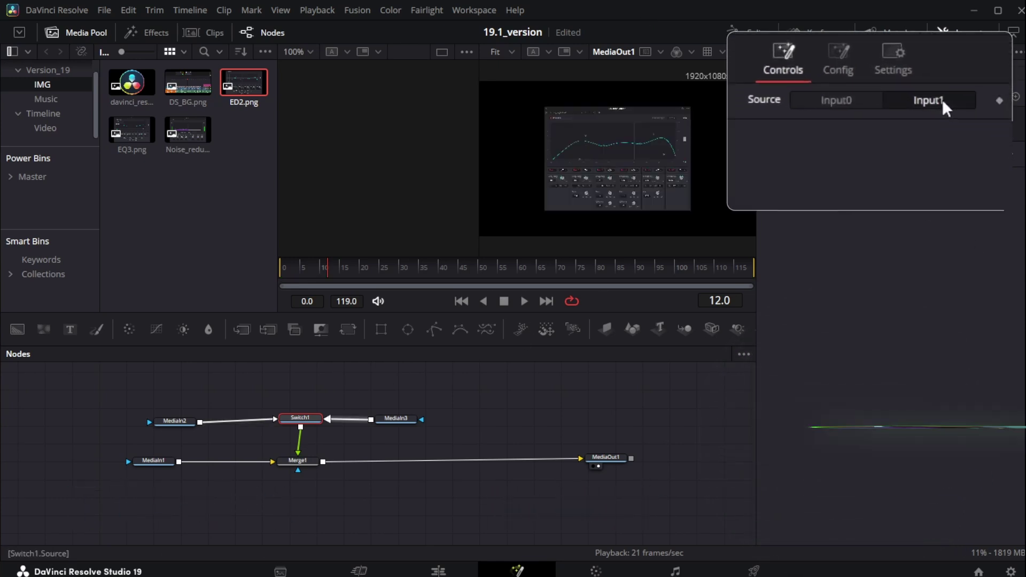
click(888, 150)
click(957, 153)
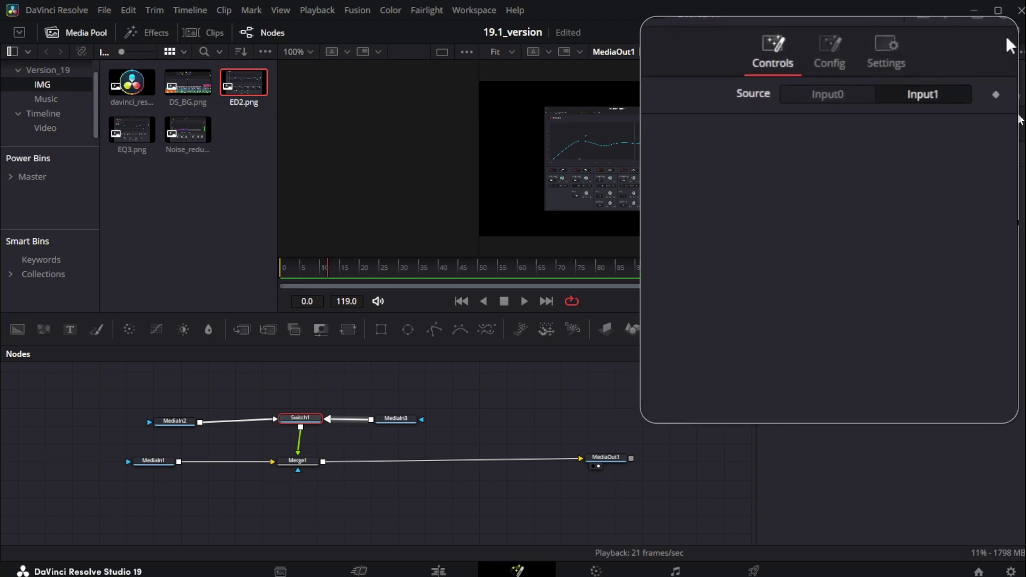
Raise Switch1 to 9 inputs and add Noise_reduction.png, EQ3.png and DS_BG.png as MediaIn4–6
click(827, 60)
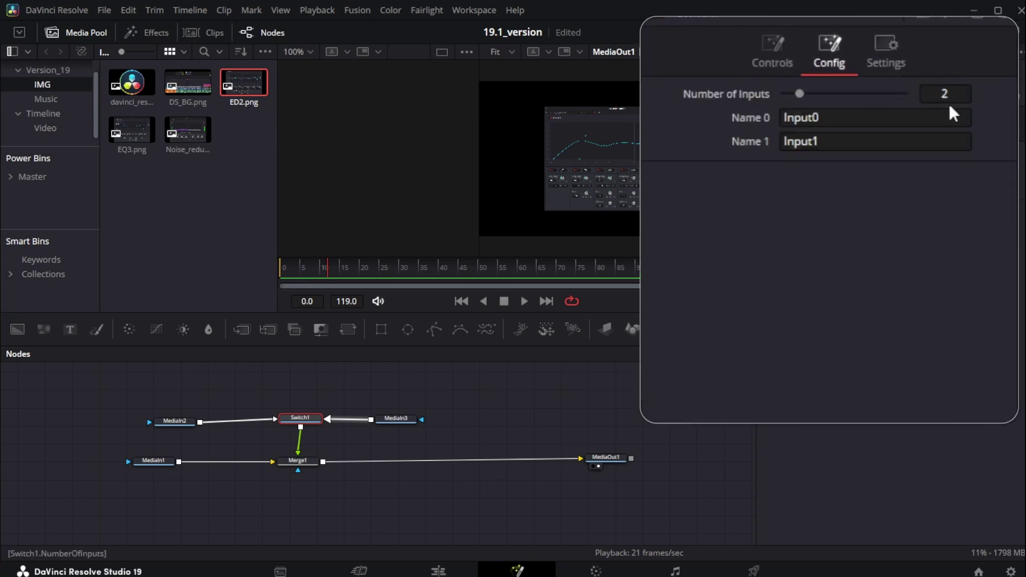
drag(799, 93, 905, 94)
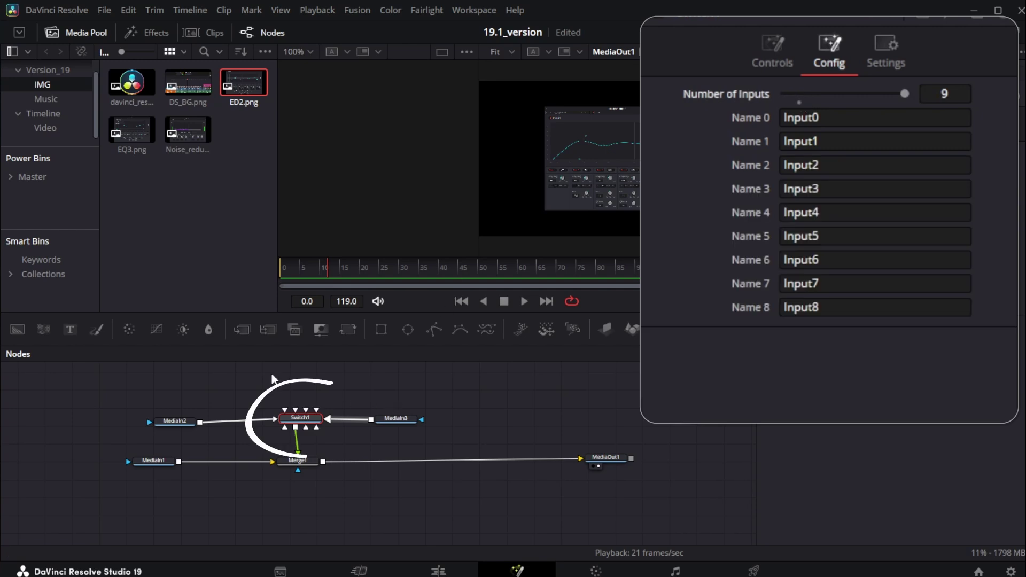
mouse_move(187, 131)
mouse_down()
mouse_move(208, 267)
mouse_move(211, 389)
mouse_up()
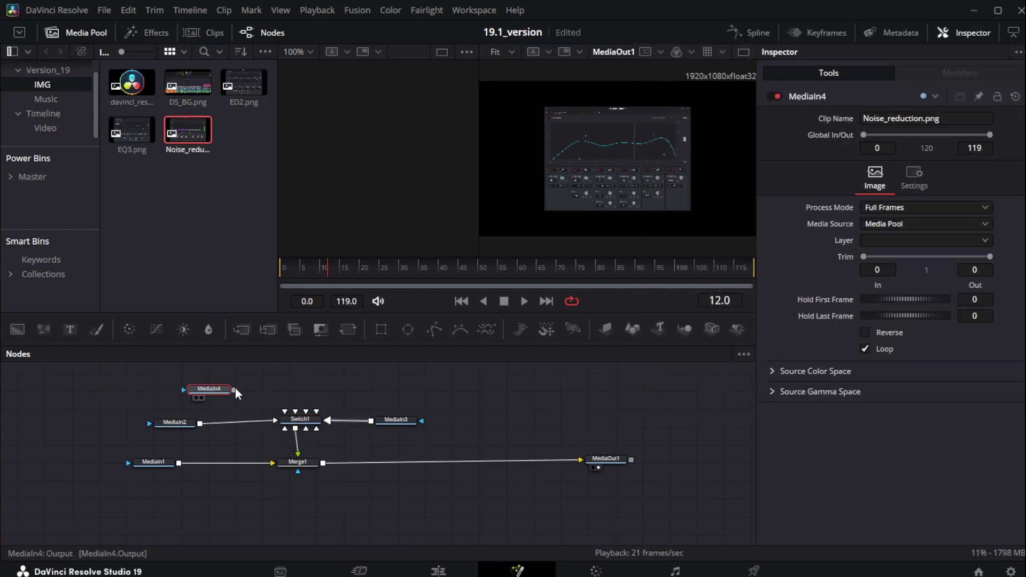
drag(267, 407, 277, 421)
drag(132, 130, 297, 428)
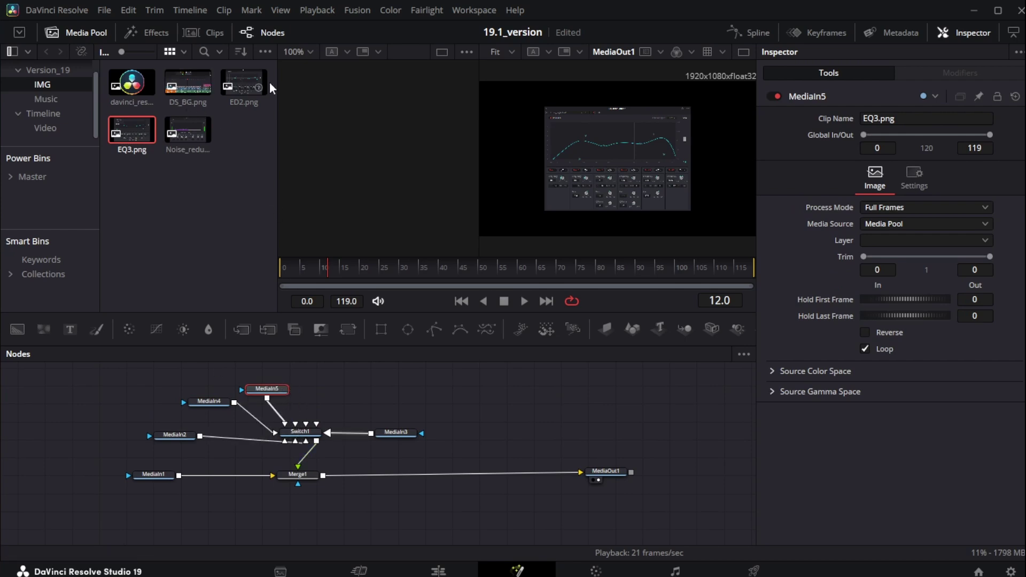
drag(188, 83, 315, 425)
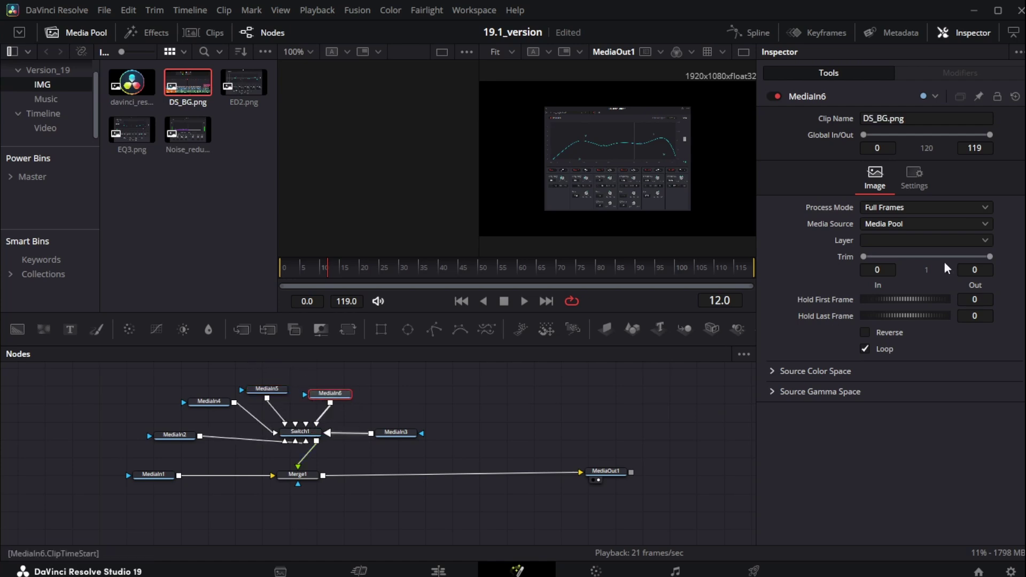
Set Switch1's Number of Inputs to 64, reduce it to 7, and connect MediaIn6
click(300, 431)
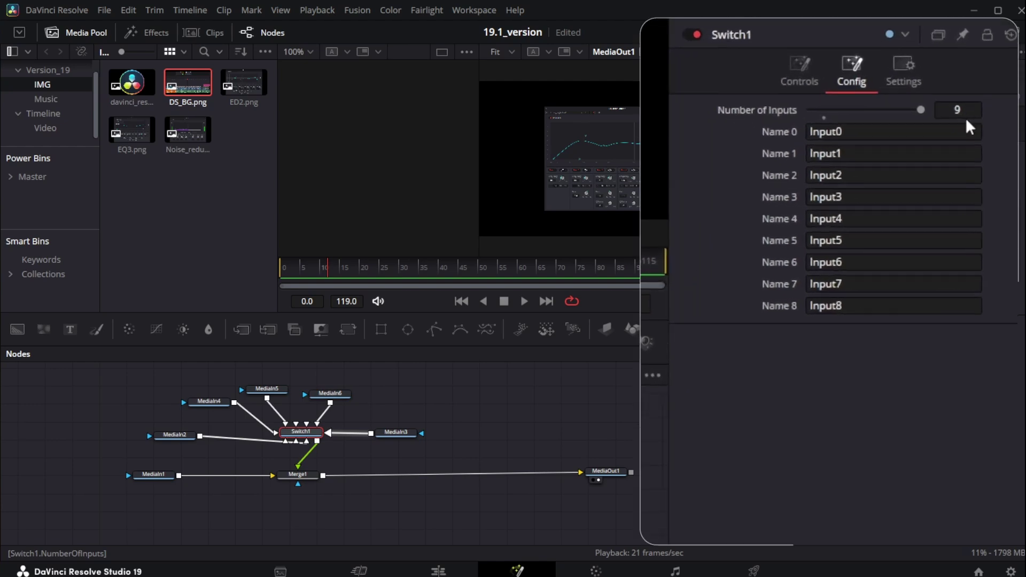
click(947, 96)
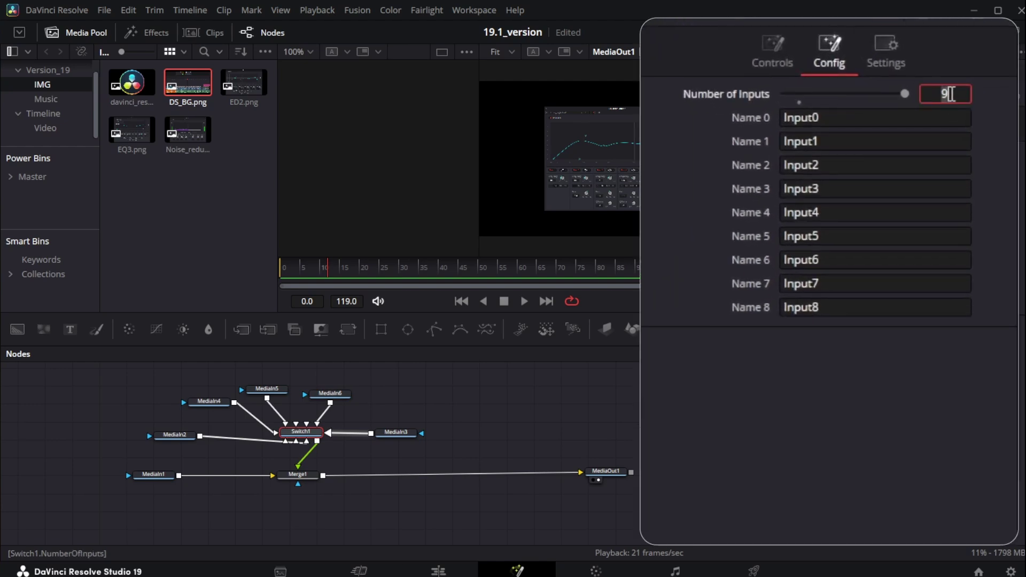
key(BackSpace)
text(64)
key(Return)
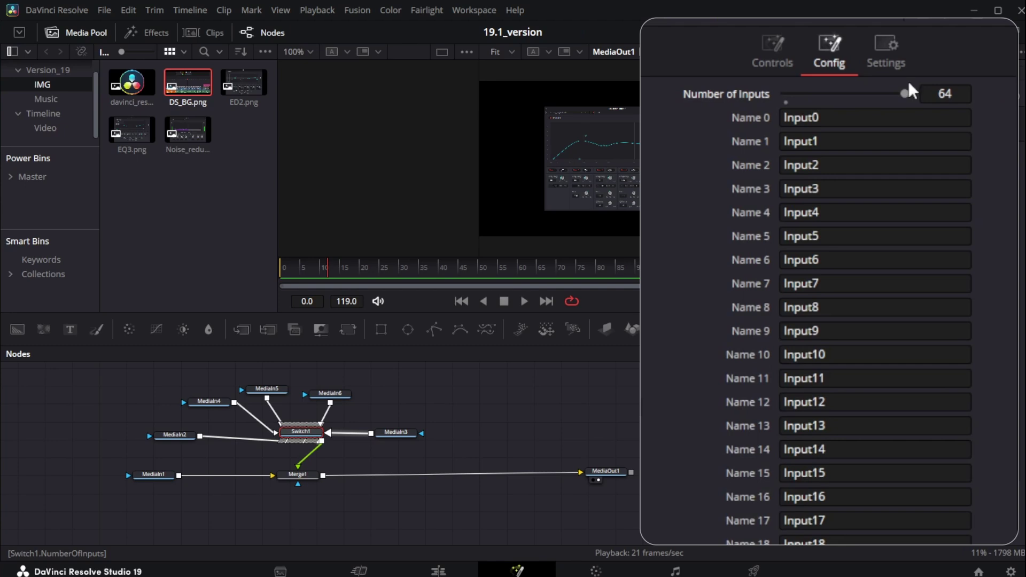
drag(903, 94, 794, 97)
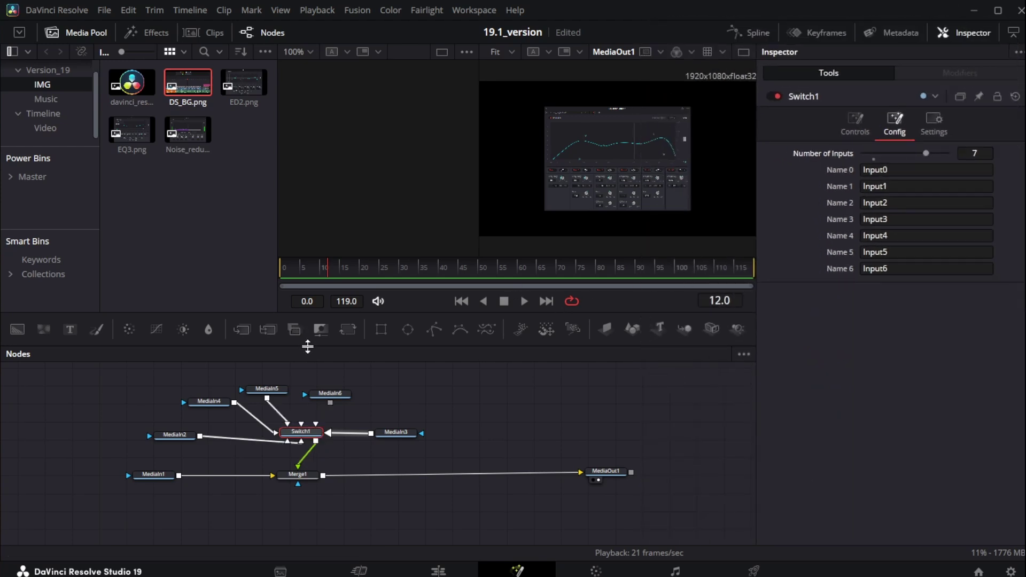
drag(329, 403, 316, 424)
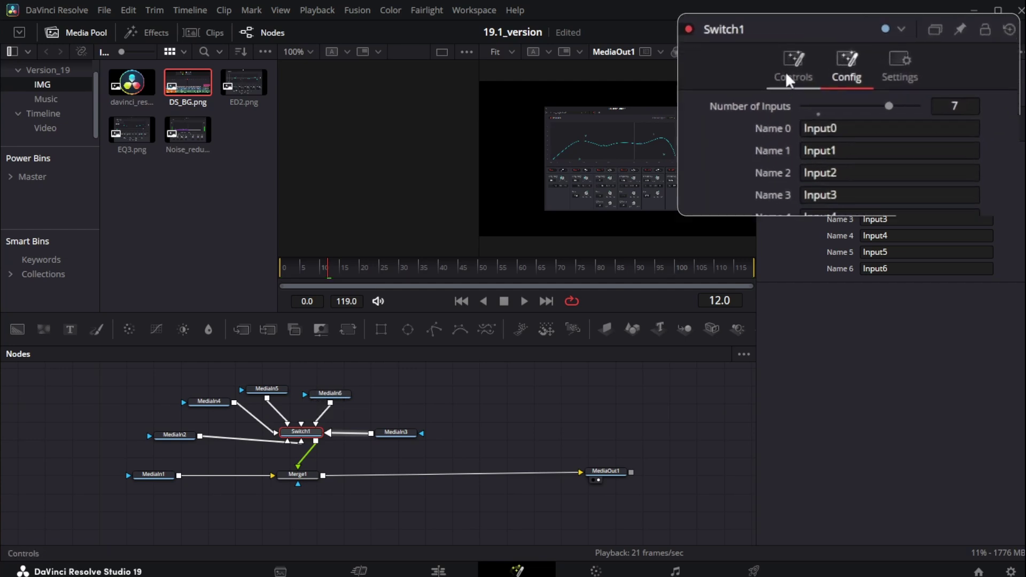
Keyframe Switch1's Source at frame 5 and set it to Input2 at frame 16
click(855, 123)
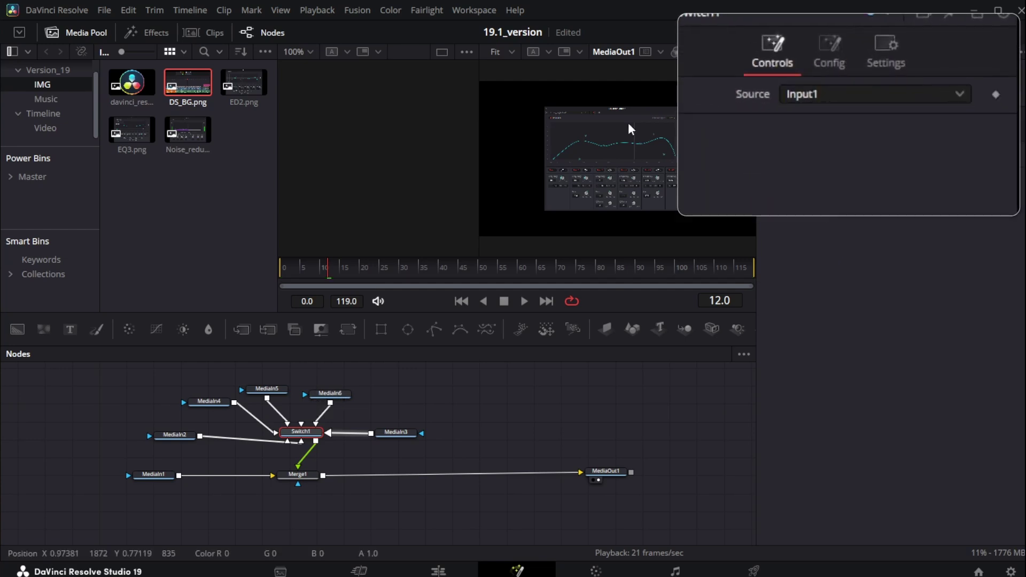
click(304, 270)
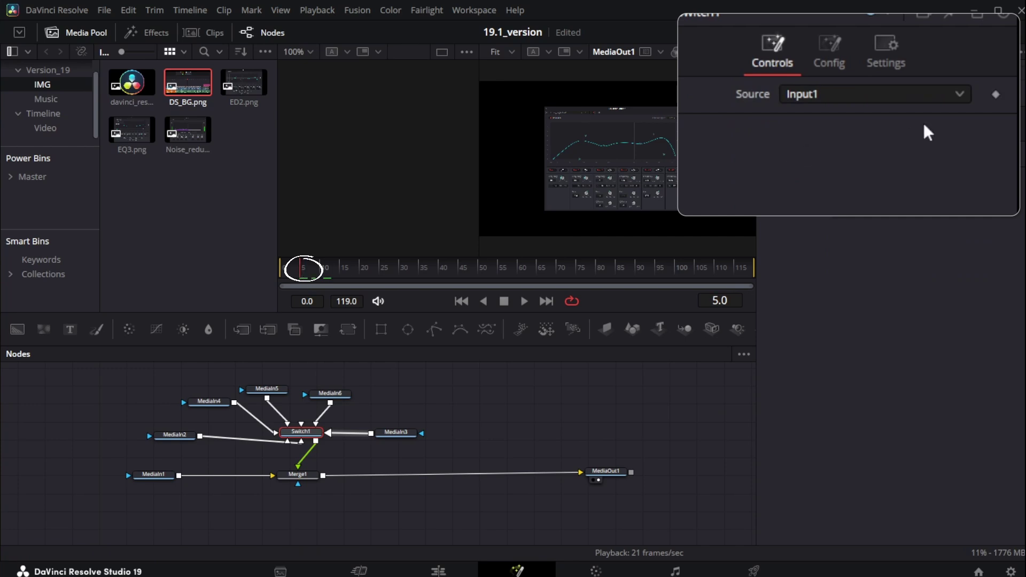
click(995, 94)
drag(281, 266, 344, 269)
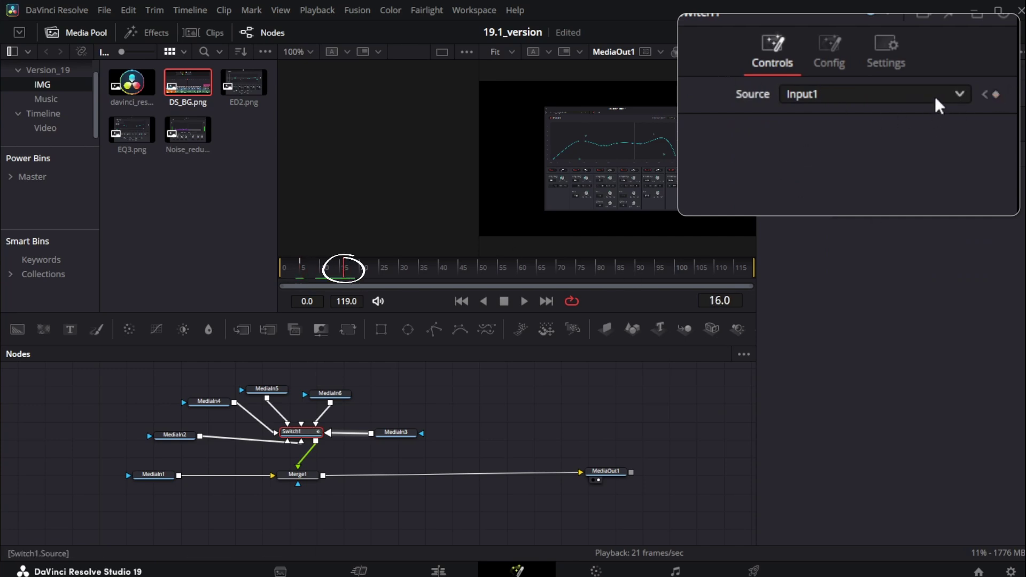
click(956, 94)
click(857, 149)
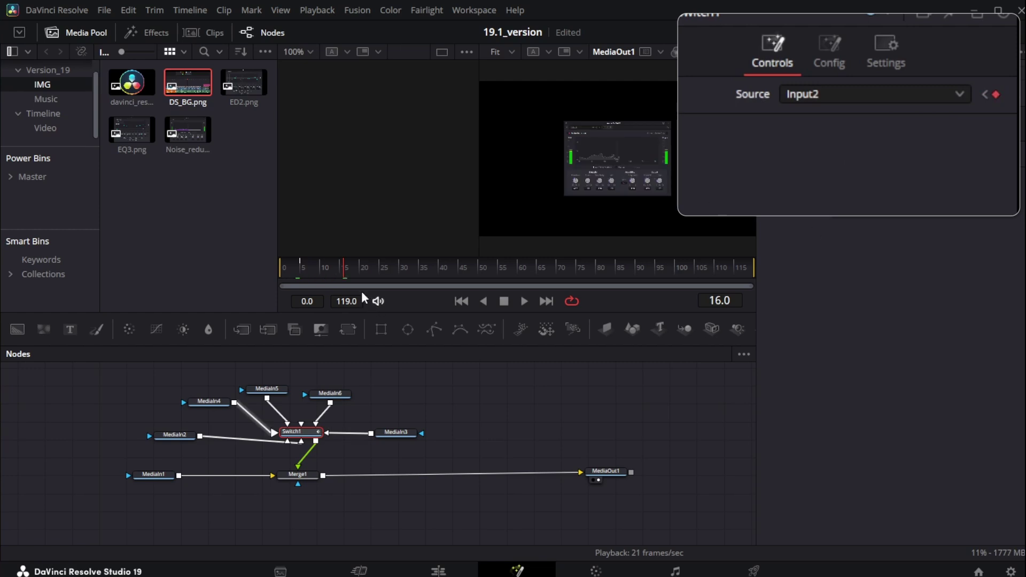
Play back from frame 0 and scrub across the switch point to check the change
drag(345, 271, 273, 274)
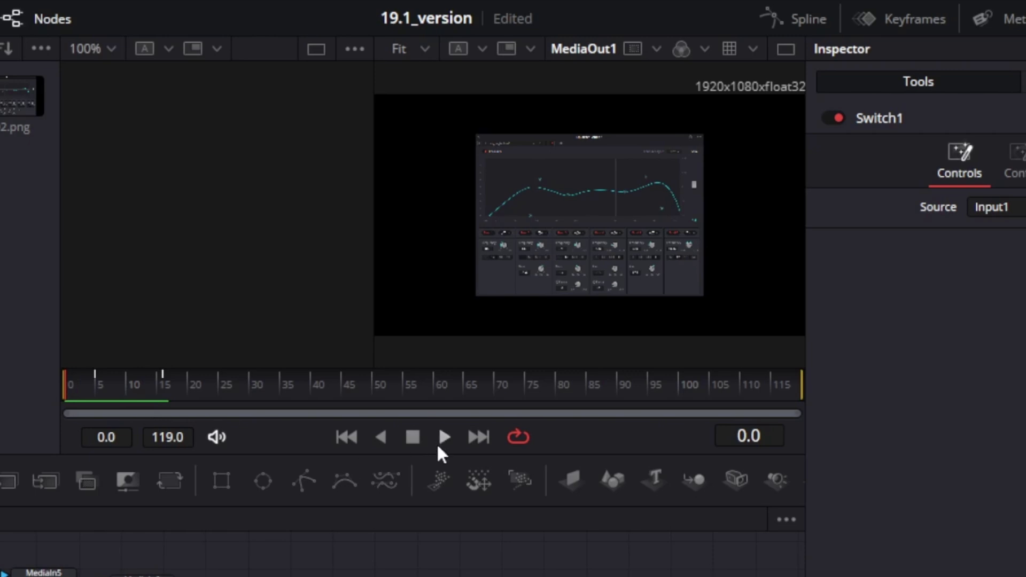
click(441, 441)
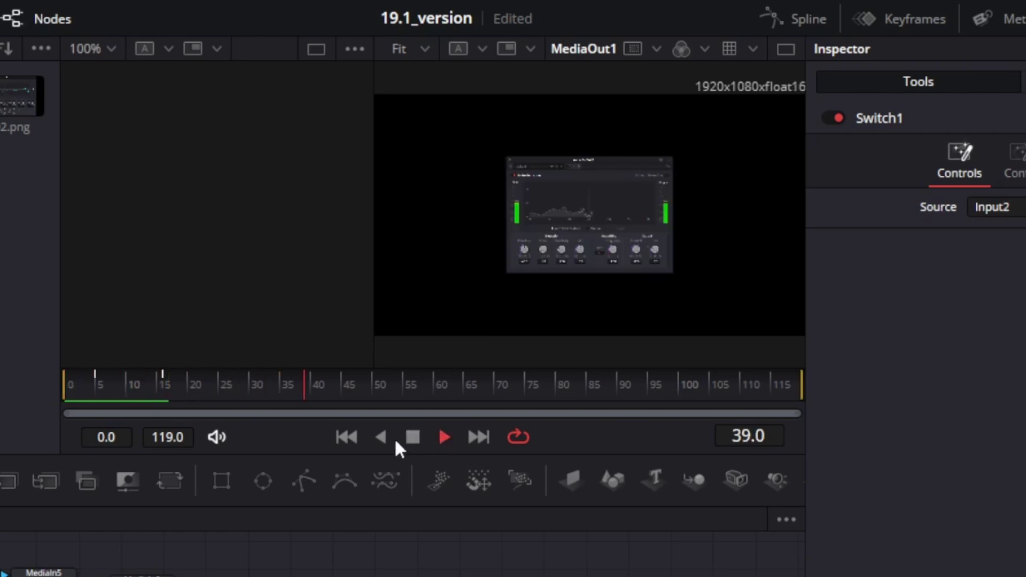
click(409, 436)
drag(205, 395, 227, 398)
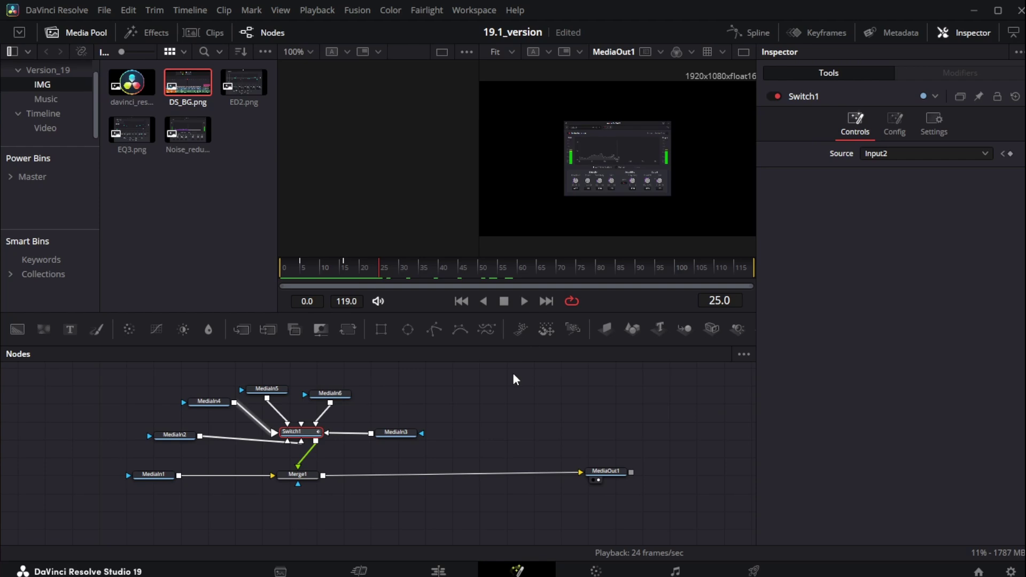
Save the project with Ctrl+S and return to the Edit page timeline
key(ctrl+s)
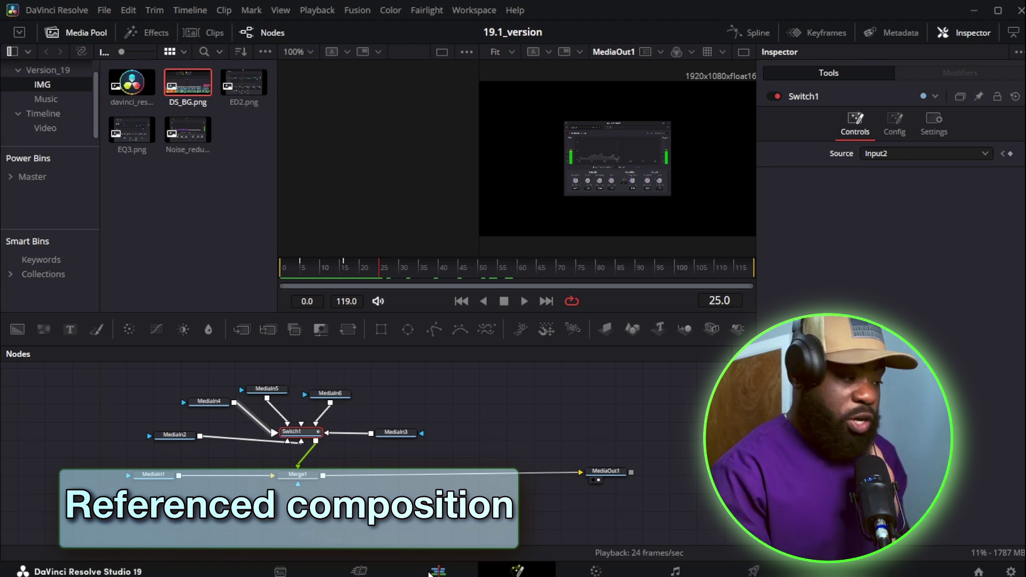
click(439, 571)
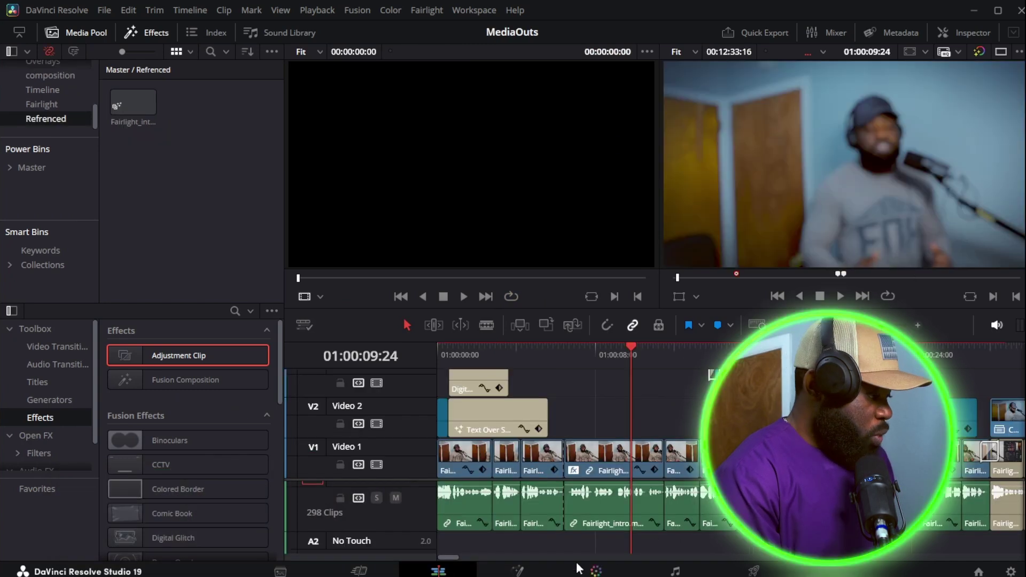
Place the playhead at 01:00:21:14 and select the Fairlight_intro.mkv clip on V1 for a referenced composition
mouse_move(449, 557)
mouse_down()
mouse_move(466, 555)
mouse_move(456, 555)
mouse_up()
click(705, 356)
click(717, 455)
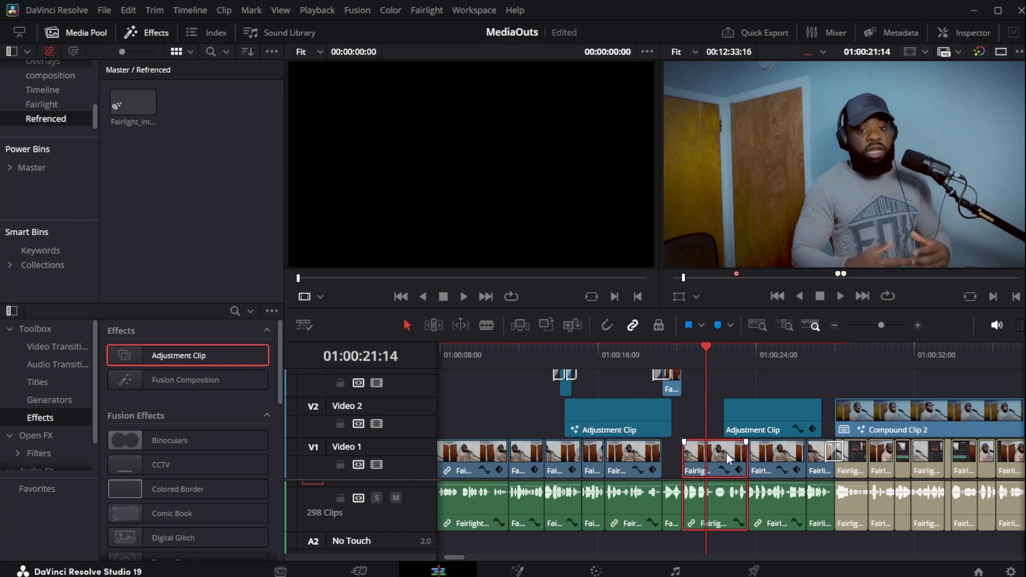
right_click(726, 453)
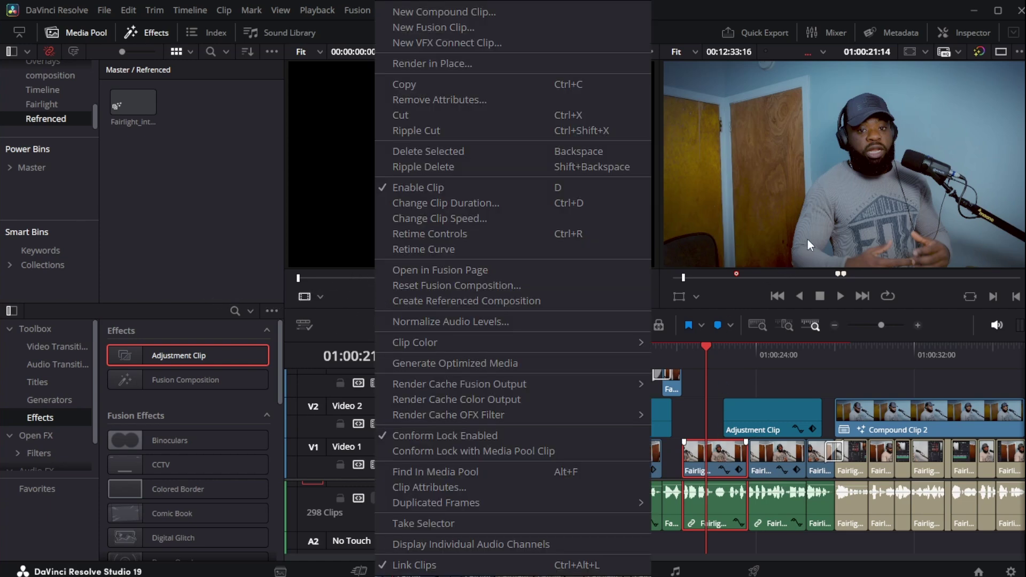
key(Escape)
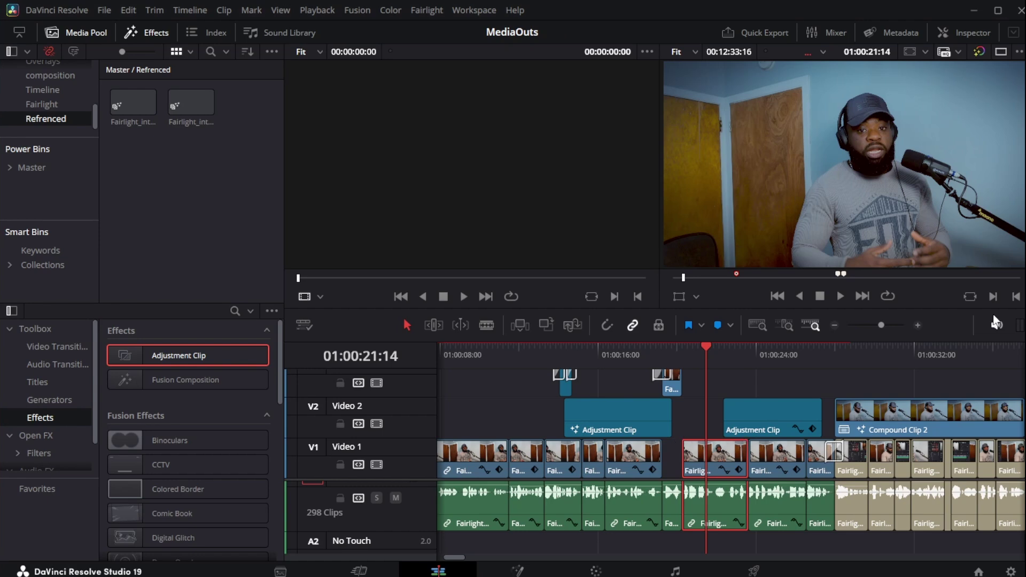
drag(882, 325, 891, 325)
click(629, 472)
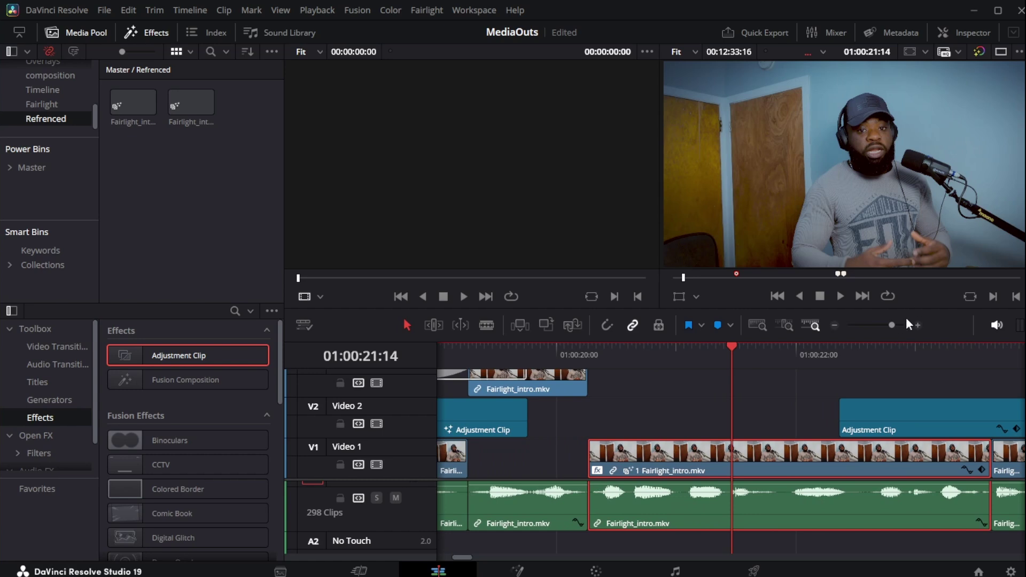
drag(888, 324, 885, 324)
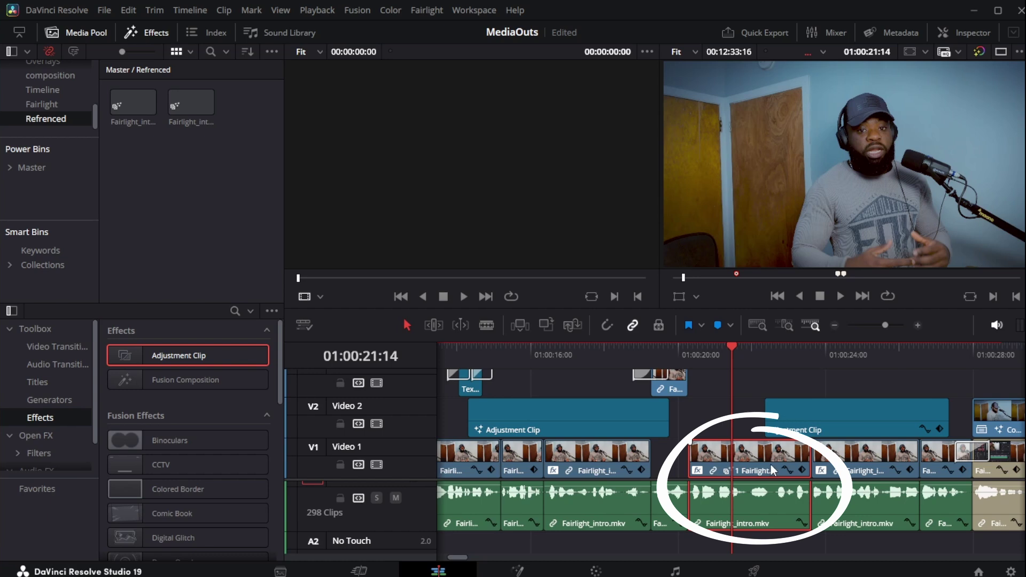
Preview the referenced compositions in the Media Pool and open Fairlight_intro - Comp 2 in Fusion
click(154, 107)
click(185, 109)
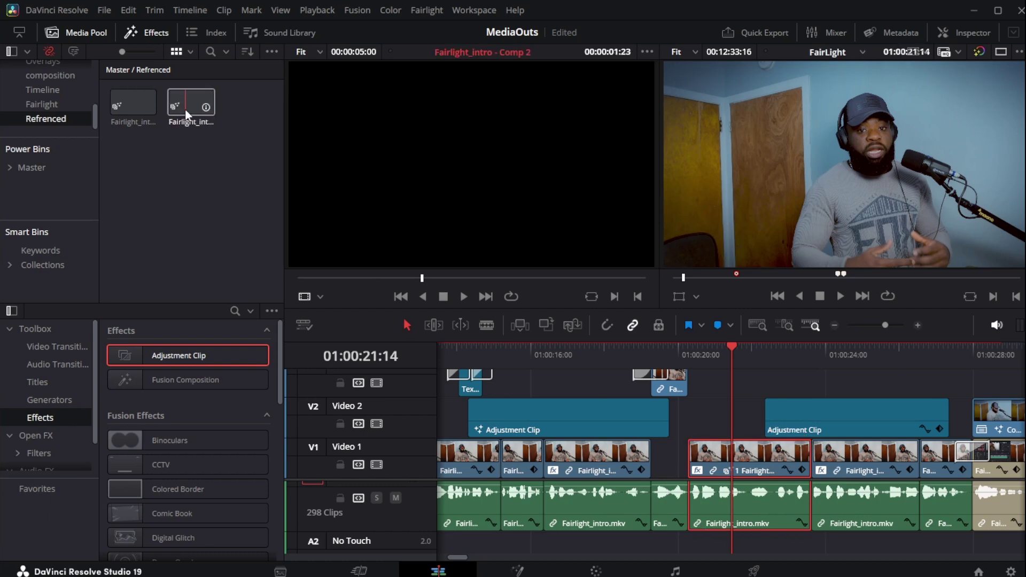
double_click(188, 106)
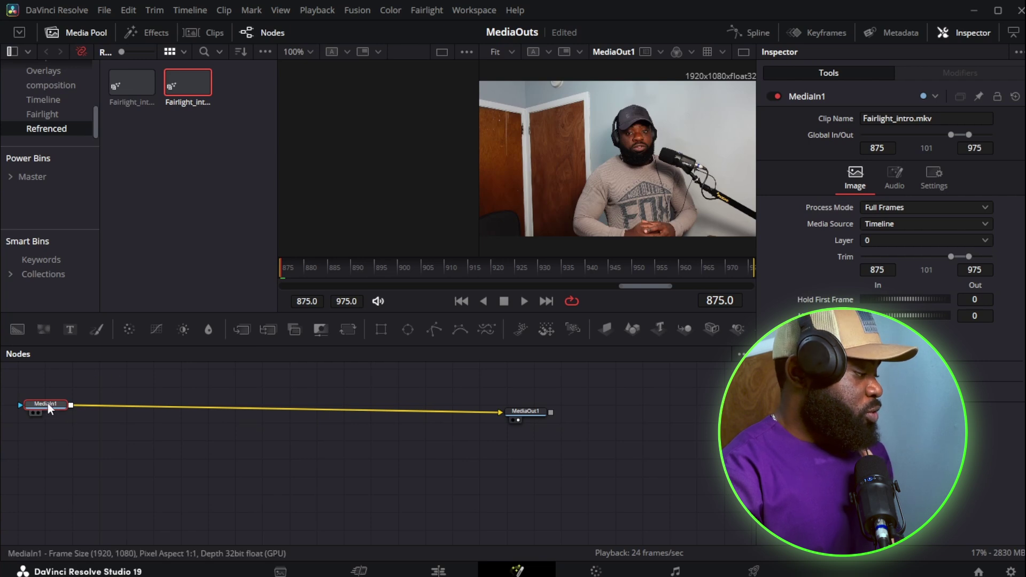
Add a Text1 node merged over the footage and enter the title 'Refrenced'
scroll(48, 409, up, 1)
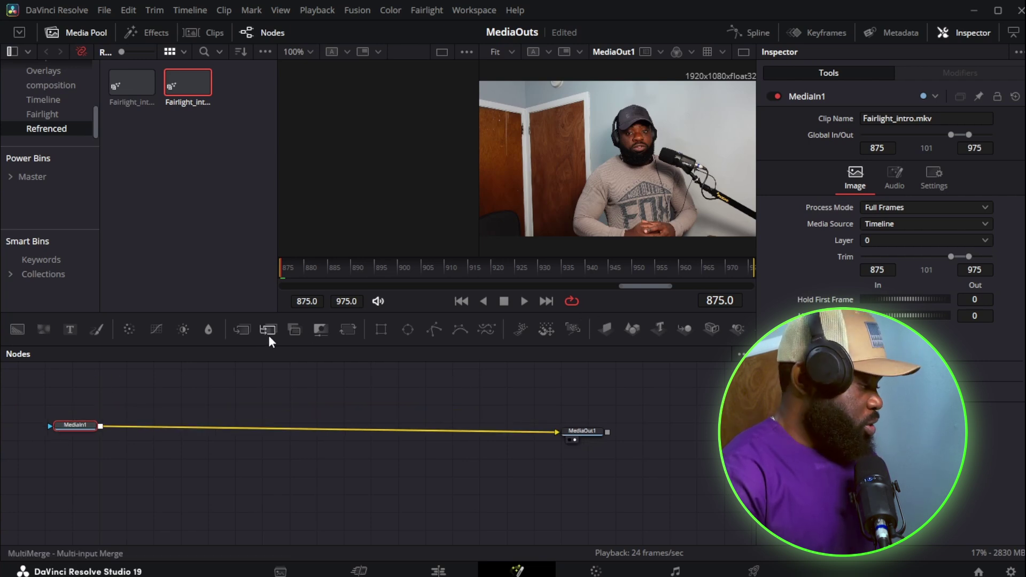
click(69, 329)
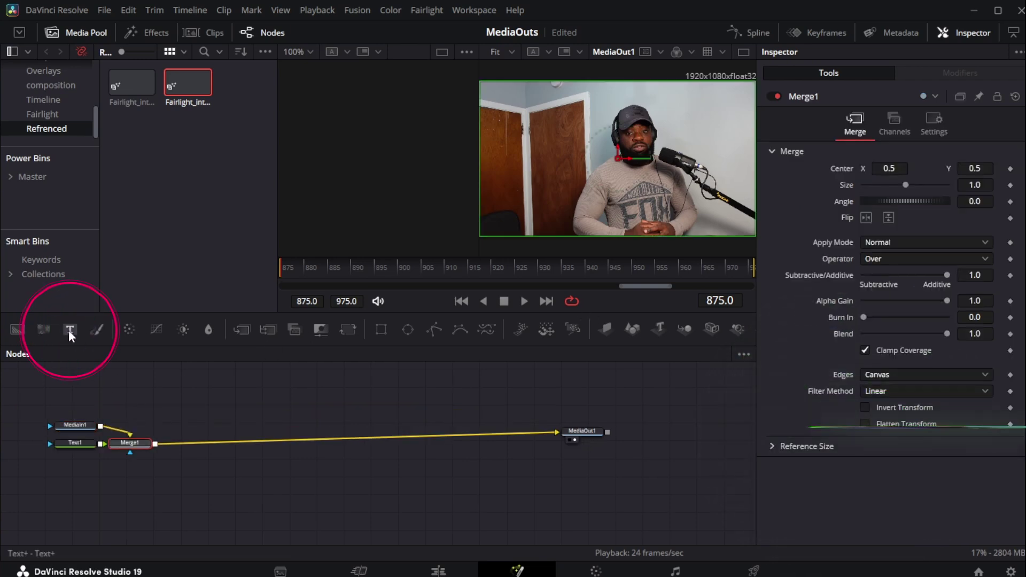
drag(74, 442, 205, 408)
drag(134, 443, 233, 440)
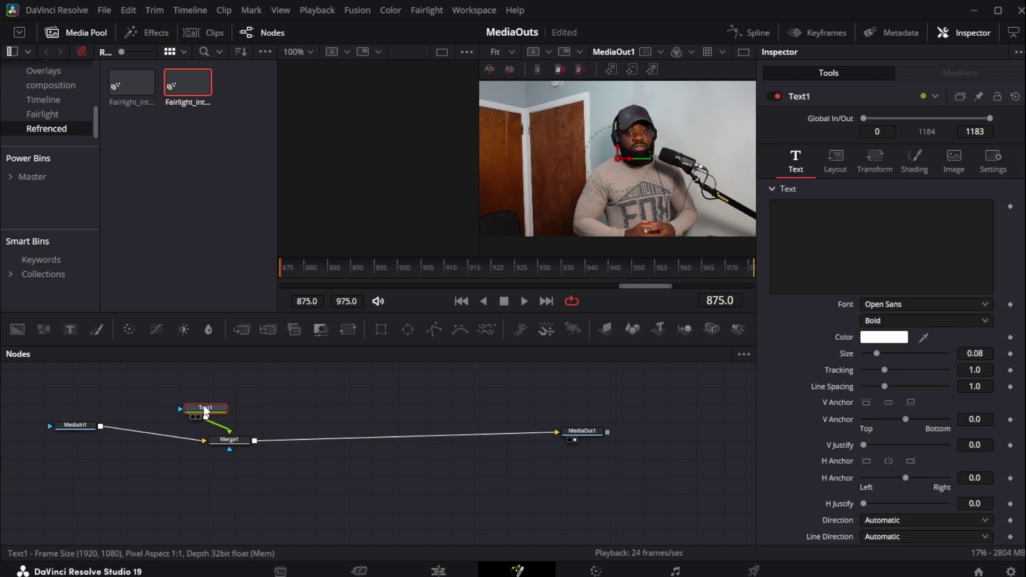
click(833, 214)
text(Refrenced)
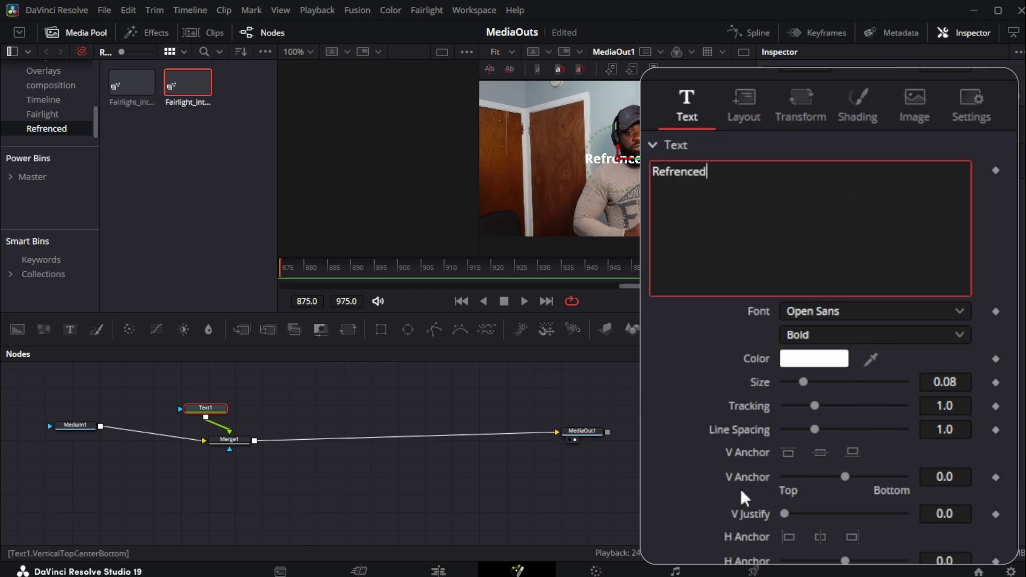
Enlarge the title, set its font to Poppins Bold, and save the project
drag(803, 382, 837, 380)
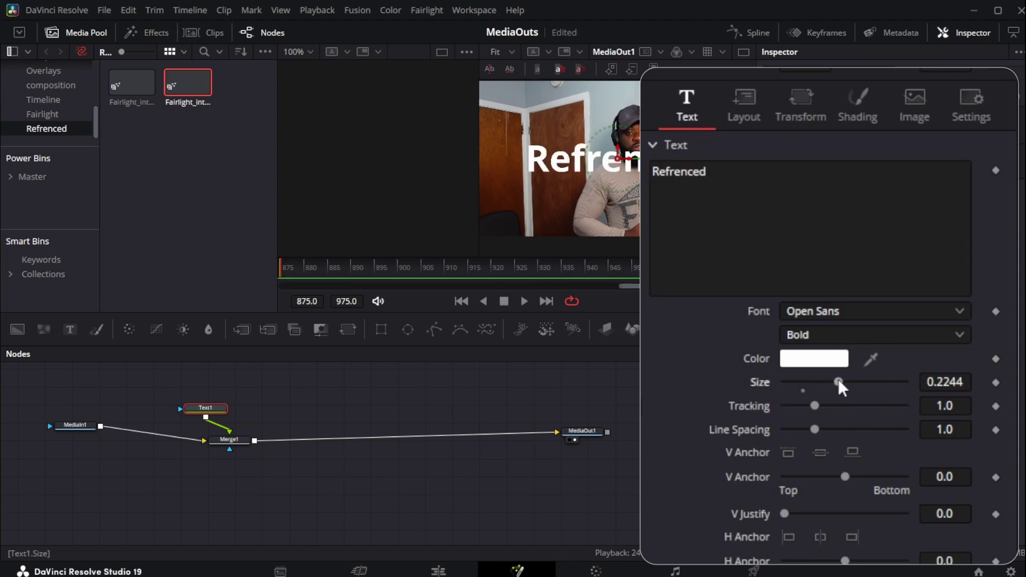
click(861, 334)
click(847, 354)
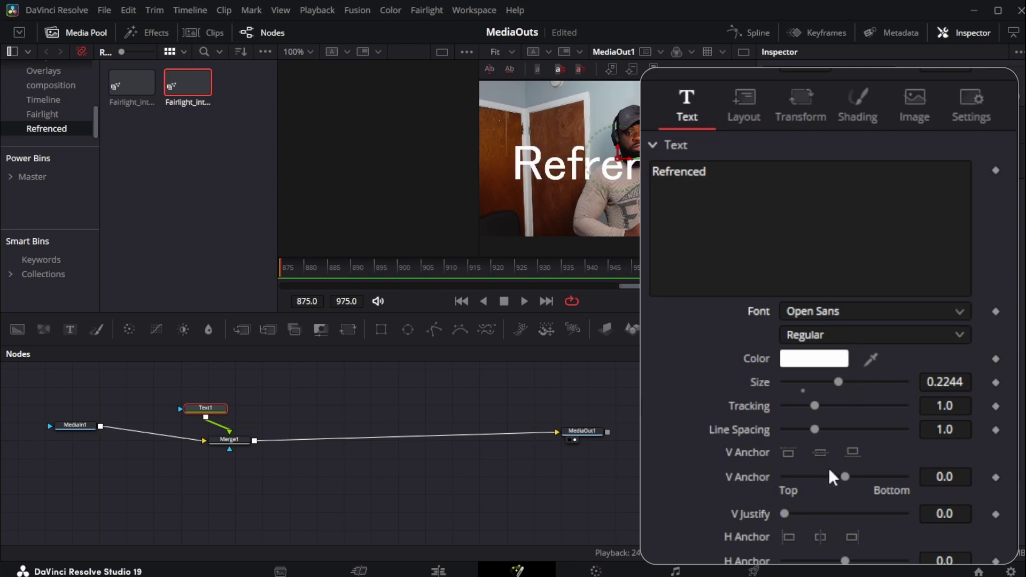
key(Up)
key(Up)
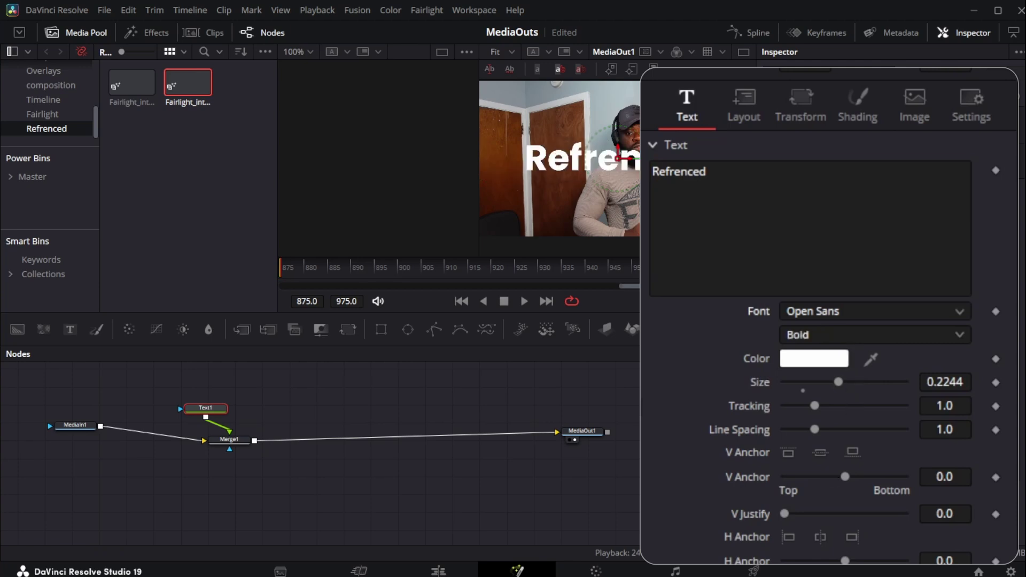
key(shift+Tab)
text(p)
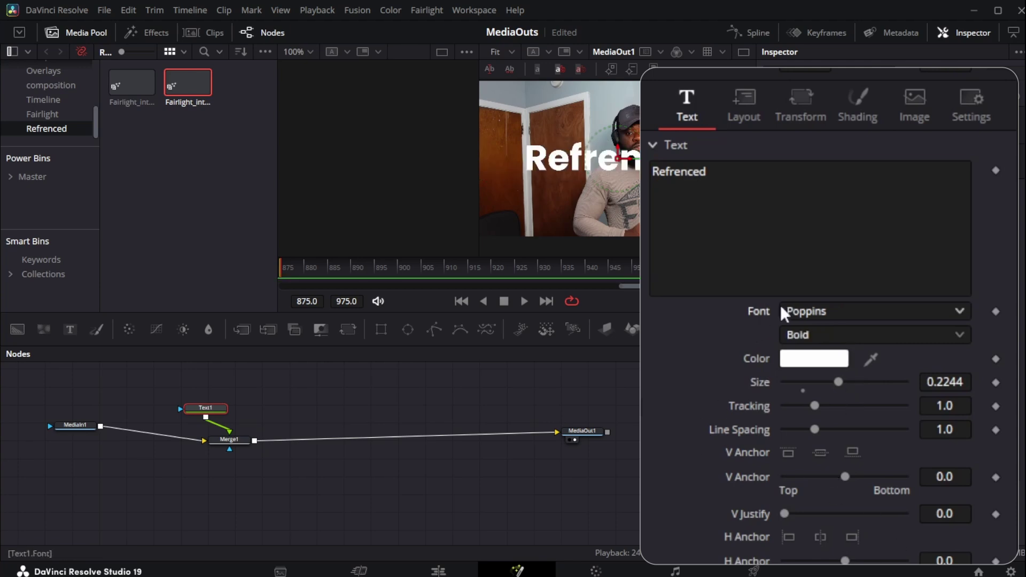
key(ctrl+s)
Enable shading element 2 as the yellow outline and element 3 as the black shadow
click(855, 104)
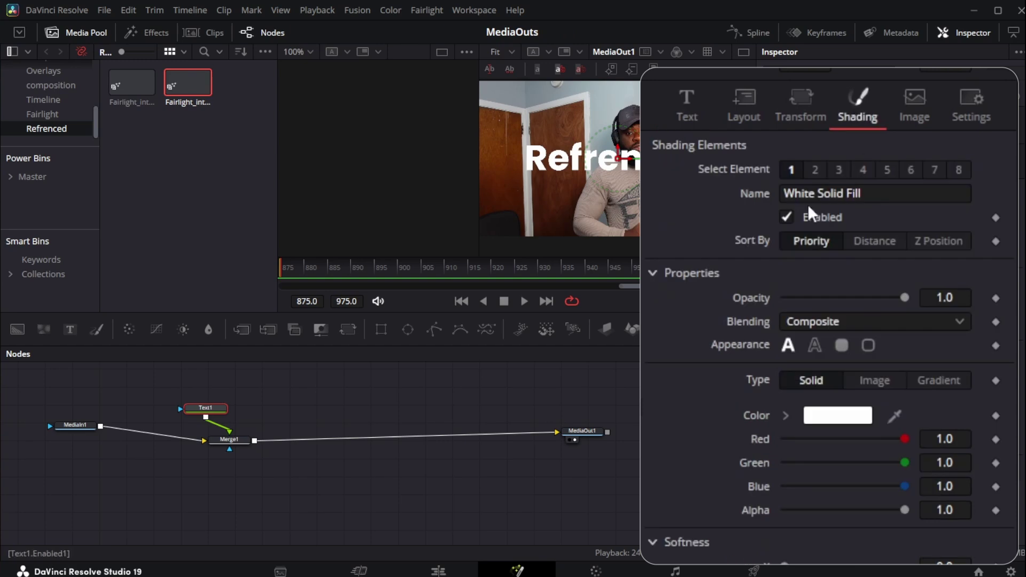
click(807, 169)
click(786, 216)
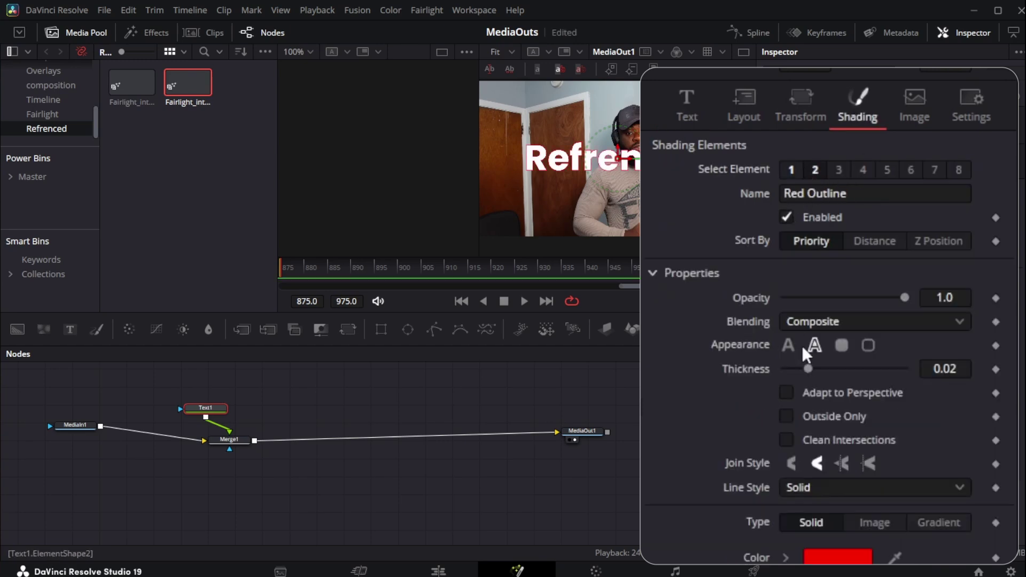
click(836, 169)
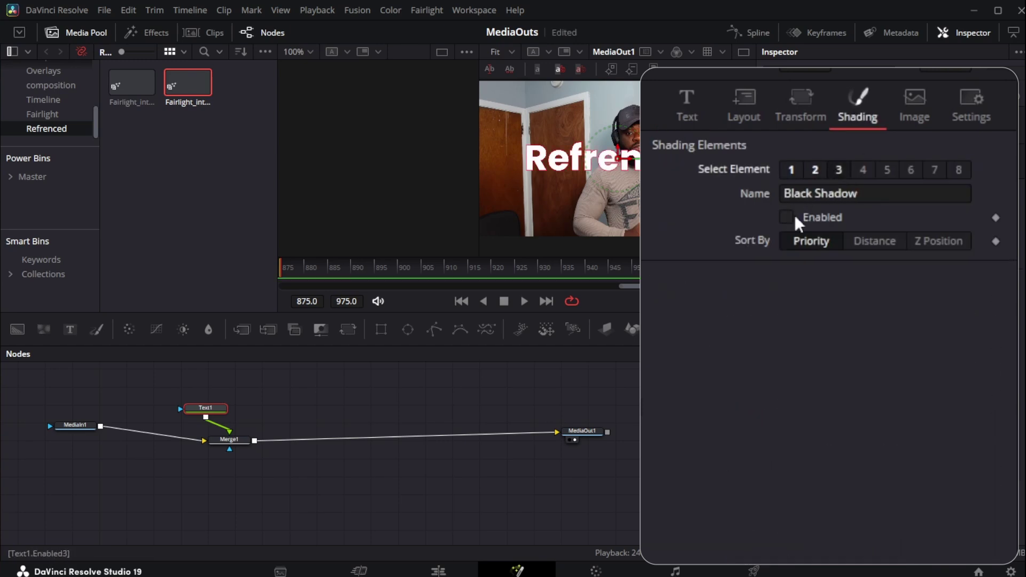
click(787, 216)
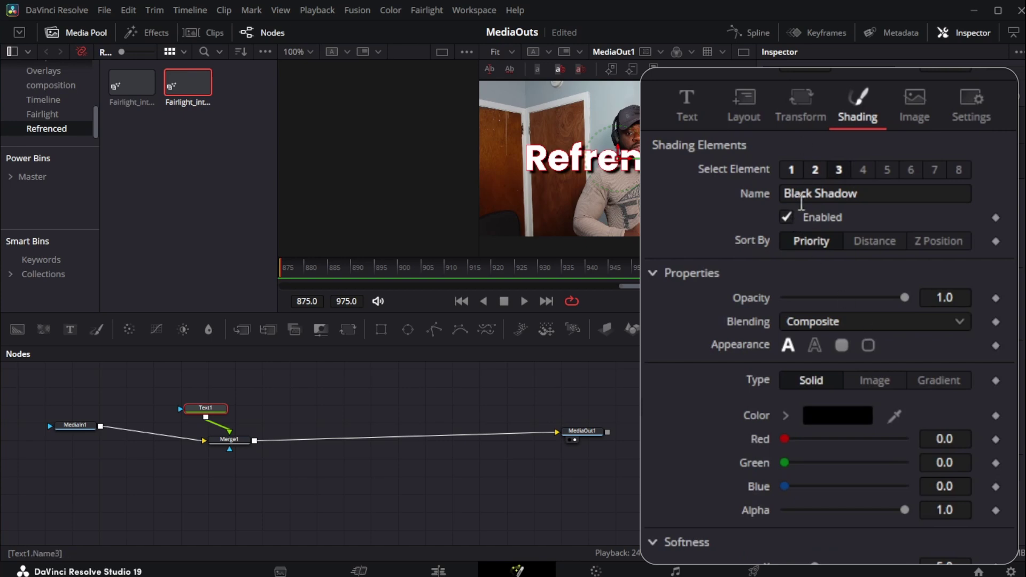
click(815, 169)
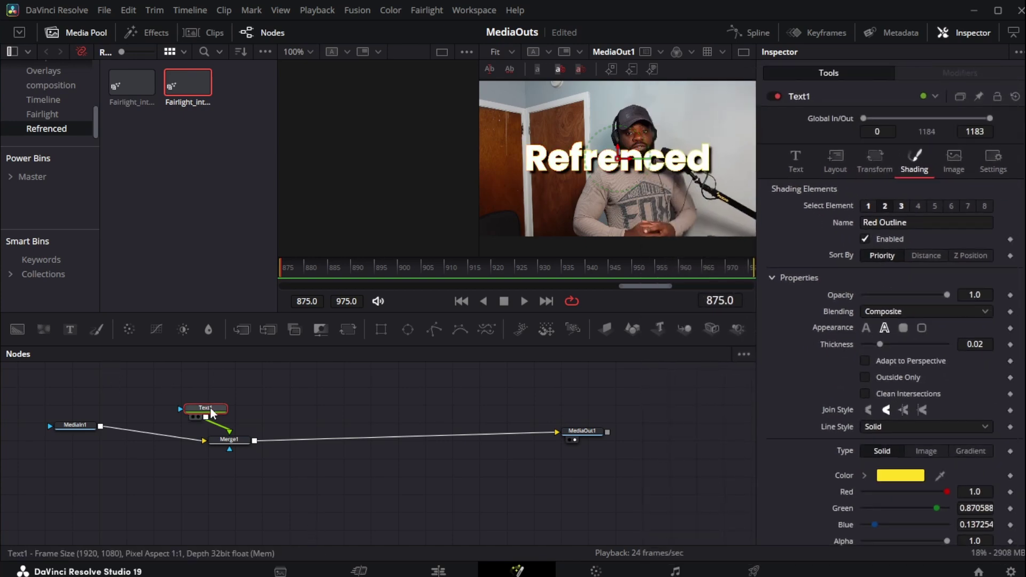
Add a Background node with an Ellipse mask and merge it over MediaIn1
drag(206, 408, 231, 403)
drag(71, 428, 57, 435)
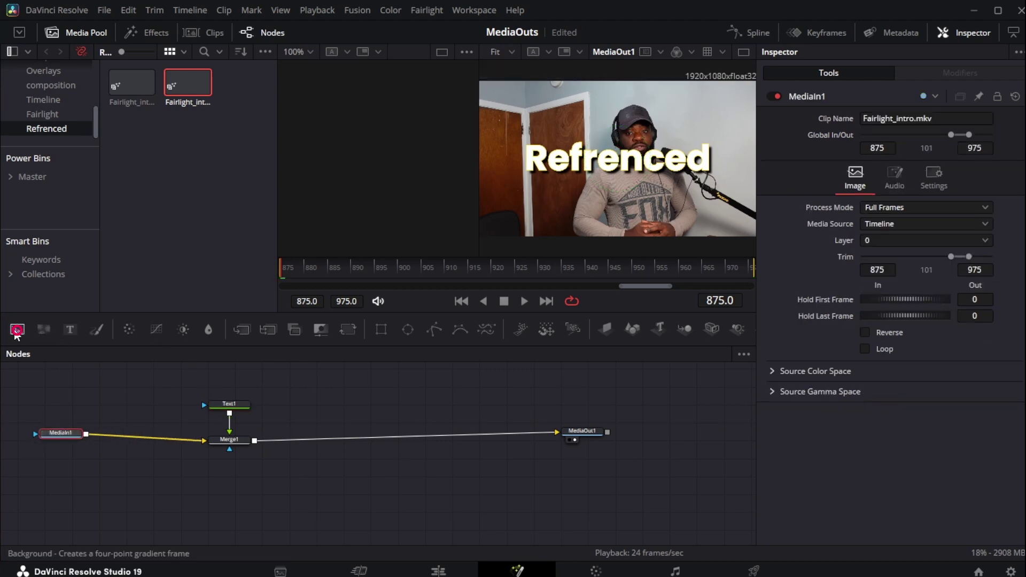
drag(17, 329, 75, 436)
click(407, 329)
key(ctrl+z)
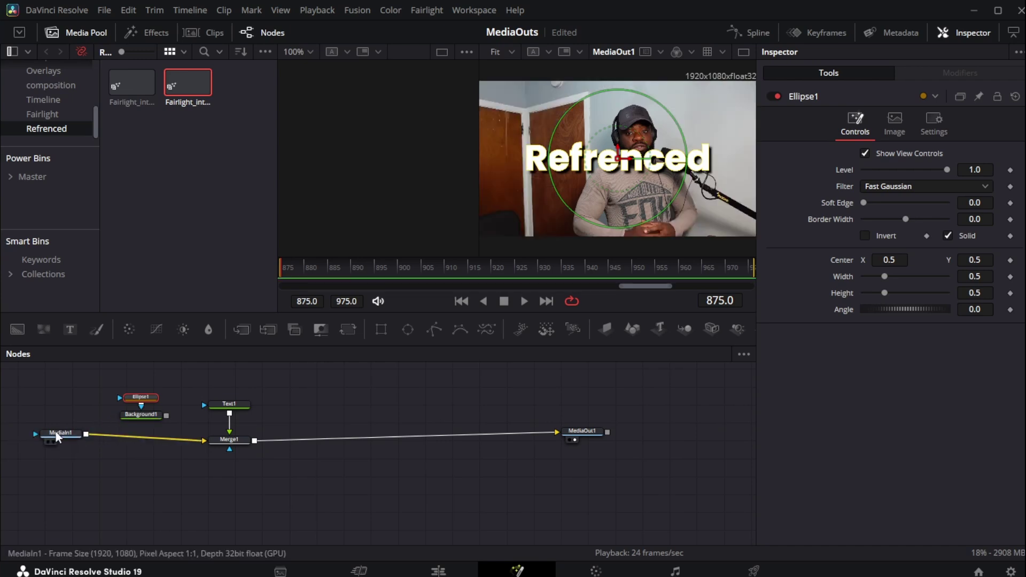
drag(167, 415, 85, 437)
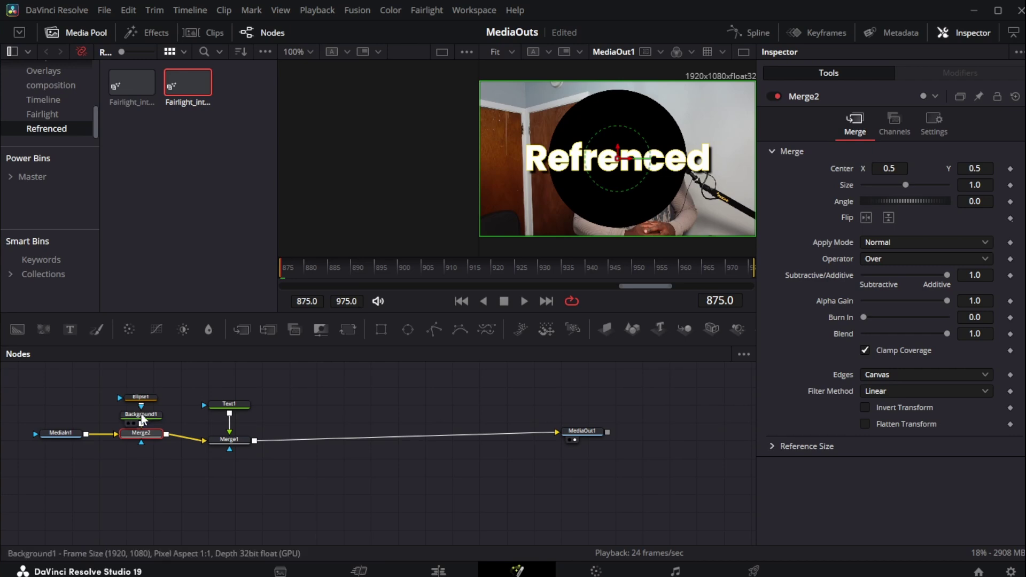
Invert Ellipse1, raise its soft edge to 0.1984, and lower the level to 0.772
click(141, 397)
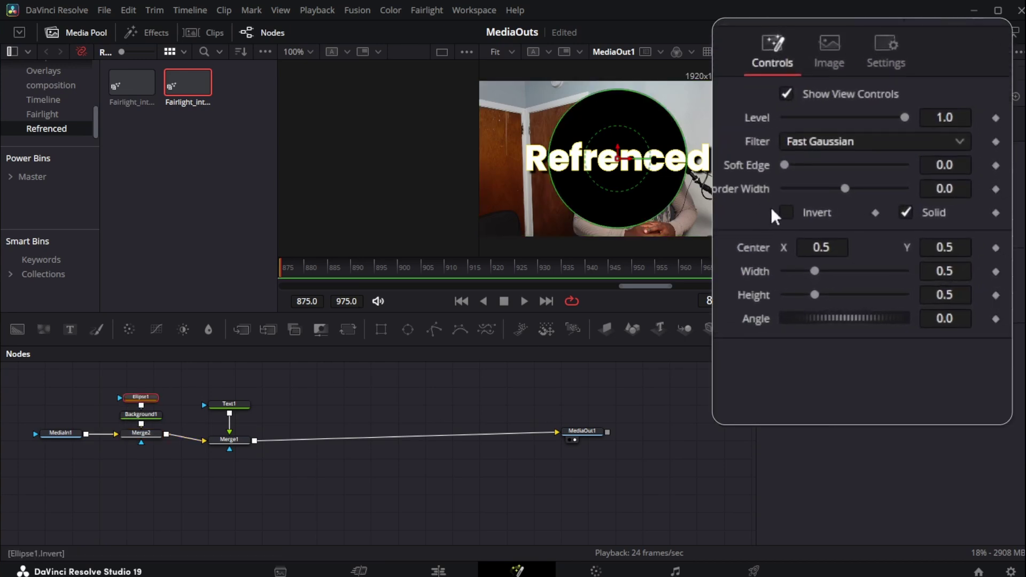
click(786, 212)
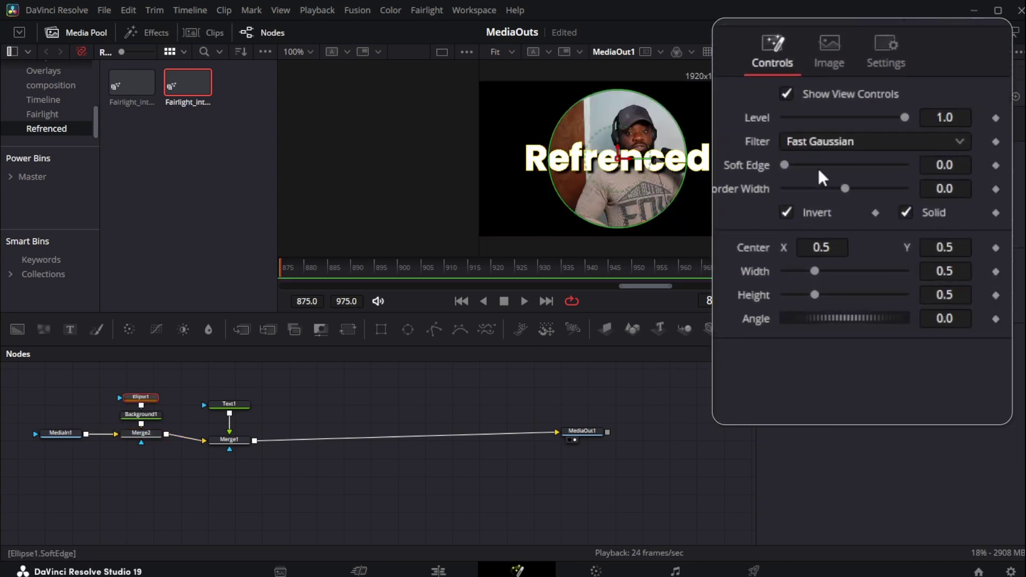
drag(785, 165, 910, 167)
drag(904, 117, 877, 118)
click(375, 404)
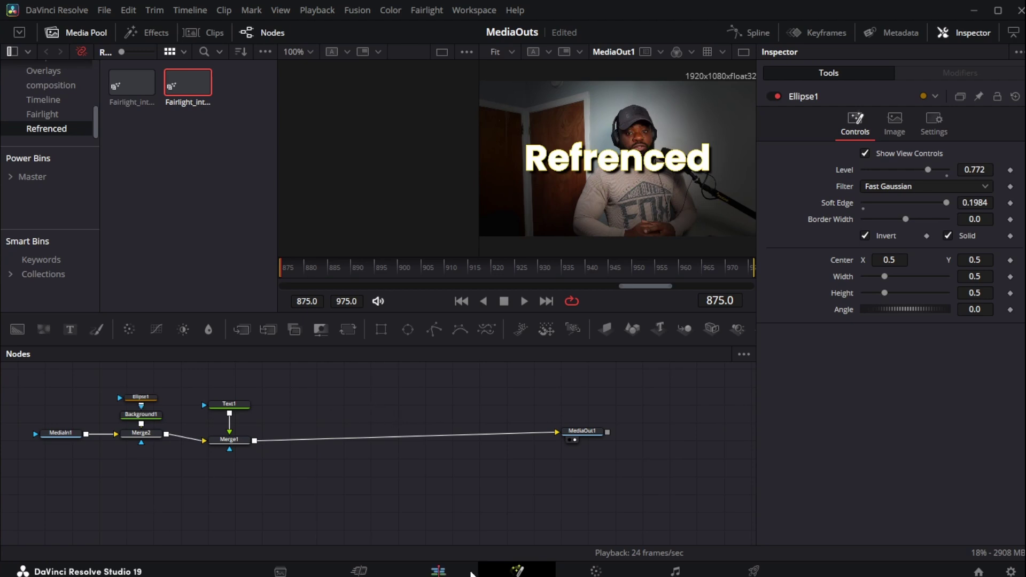
Move the later adjustment clip up a track, scrub back to the Refrenced title, and reopen Fusion
click(456, 571)
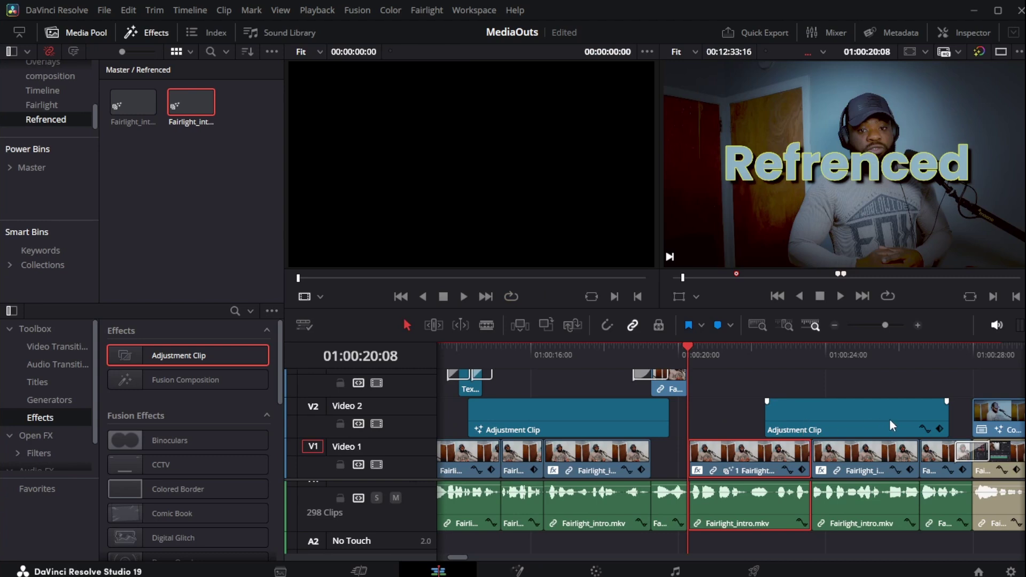
drag(890, 419, 771, 441)
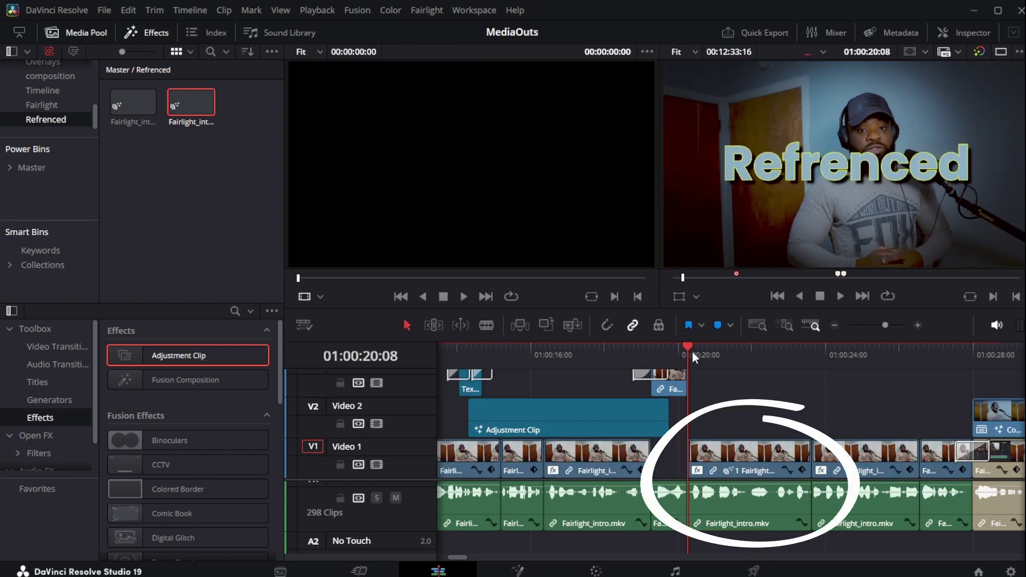
drag(691, 352, 721, 348)
click(869, 357)
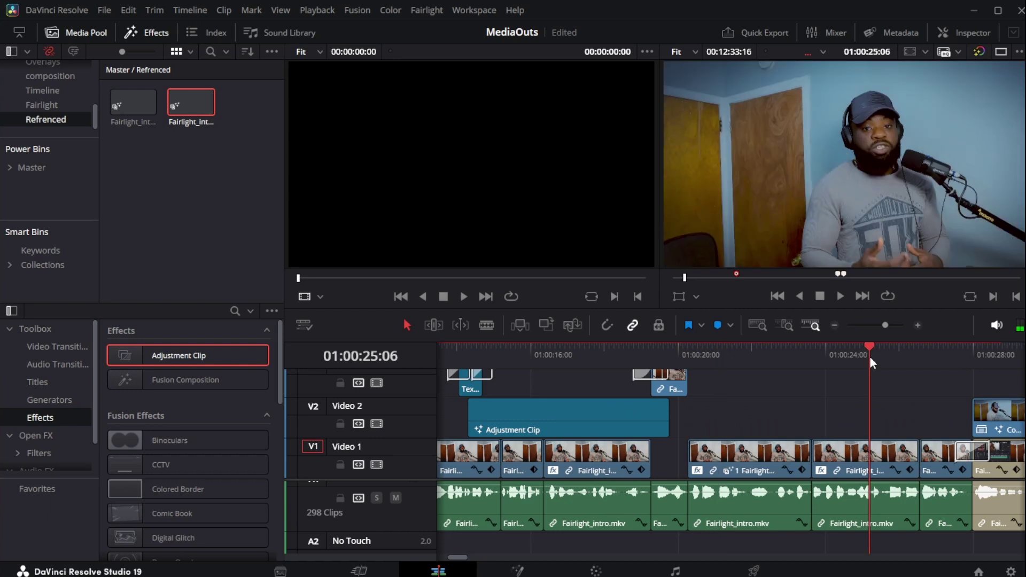
drag(867, 350, 732, 358)
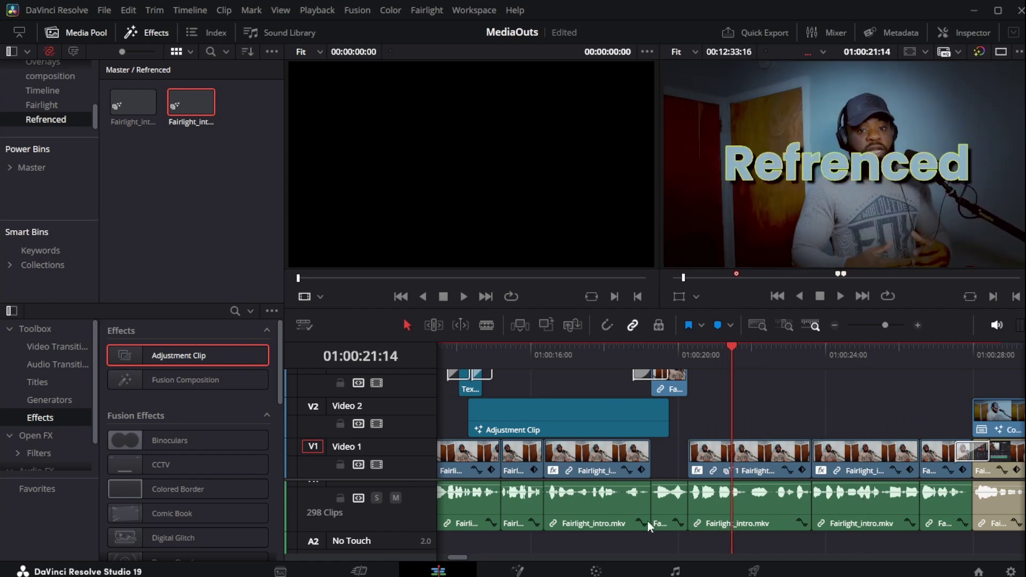
click(527, 569)
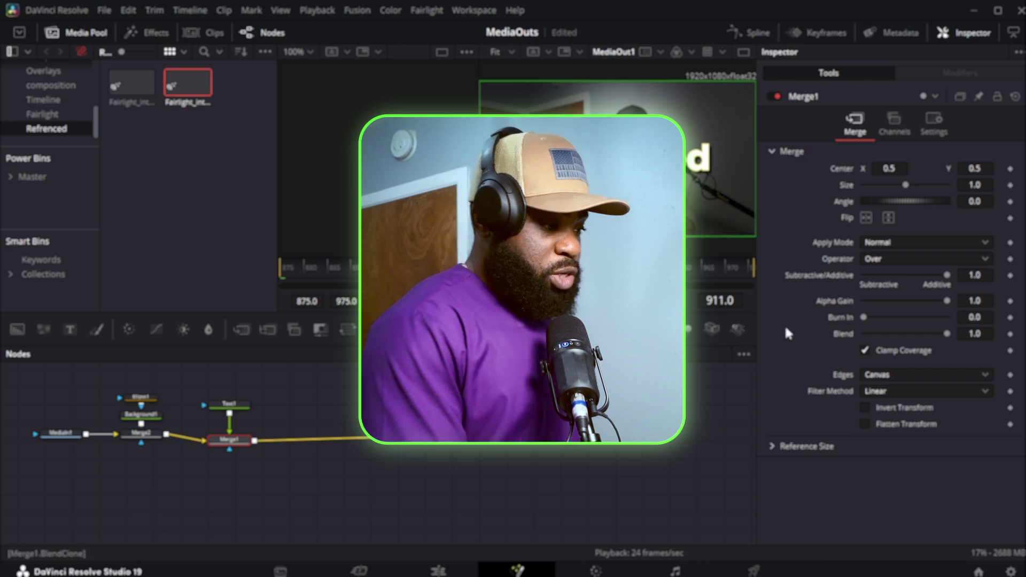
On the Edit page, go to 01:00:25:03 and select the later Fairlight_intro.mkv clip on V1
click(443, 571)
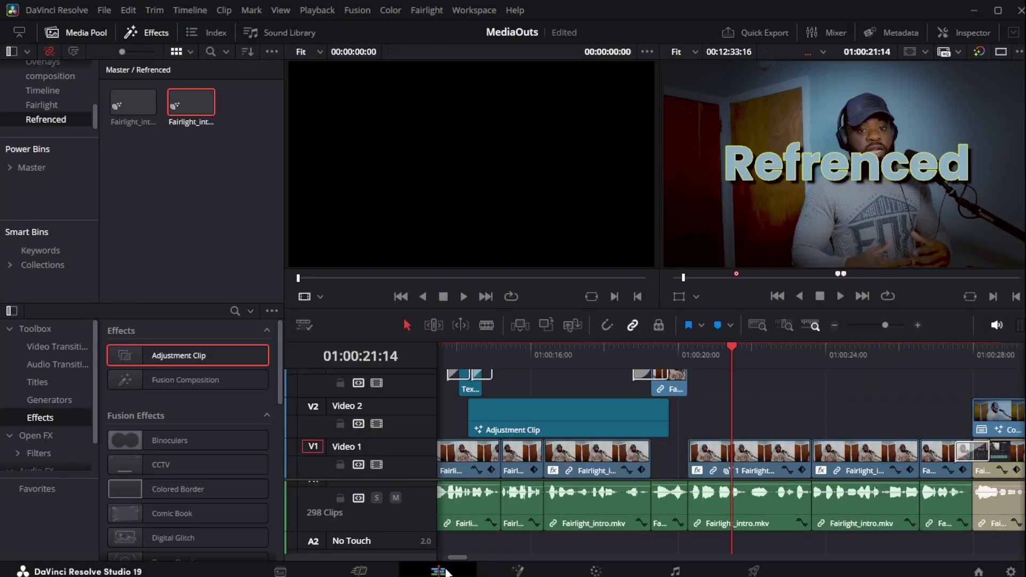
click(866, 348)
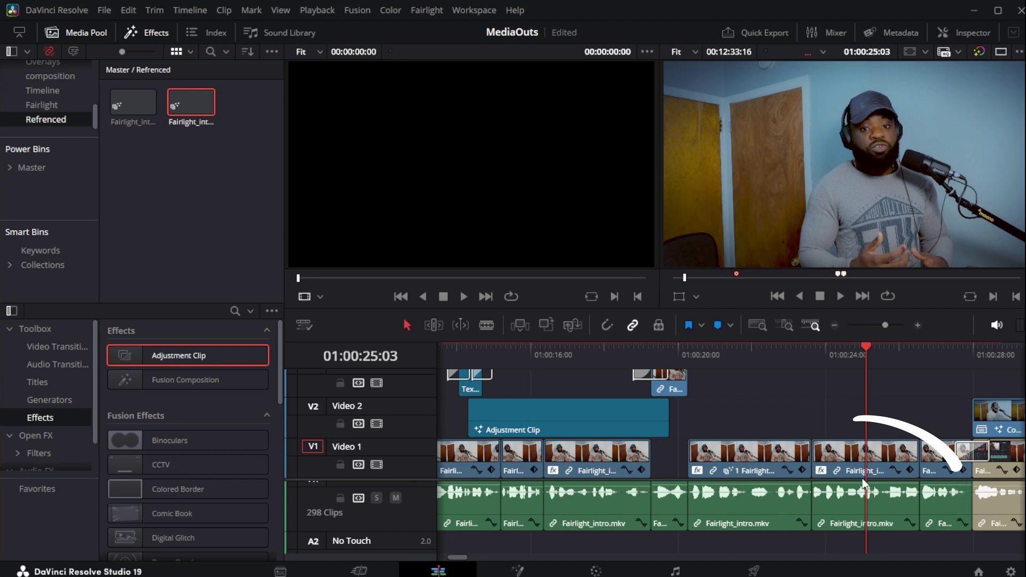
click(880, 454)
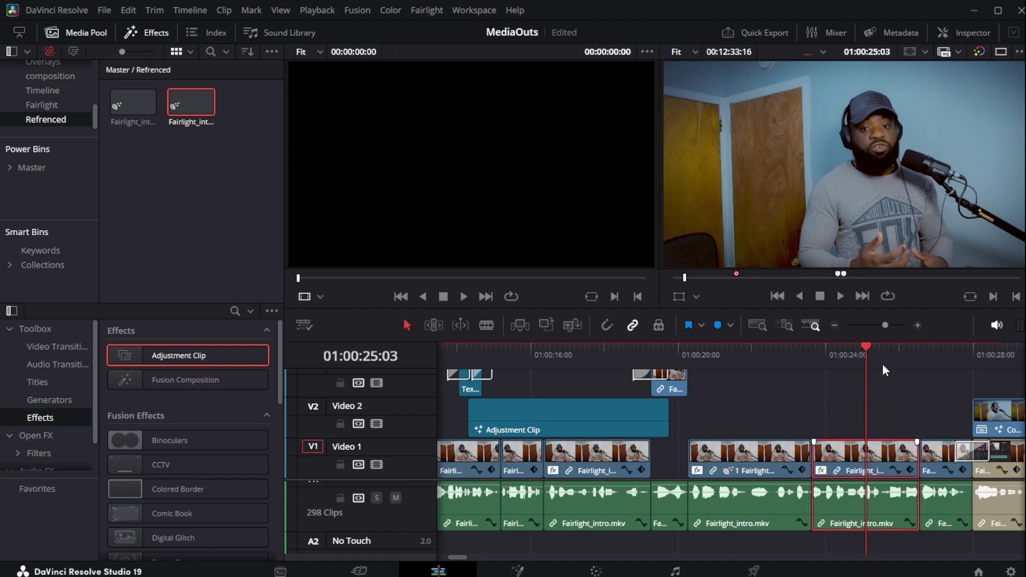